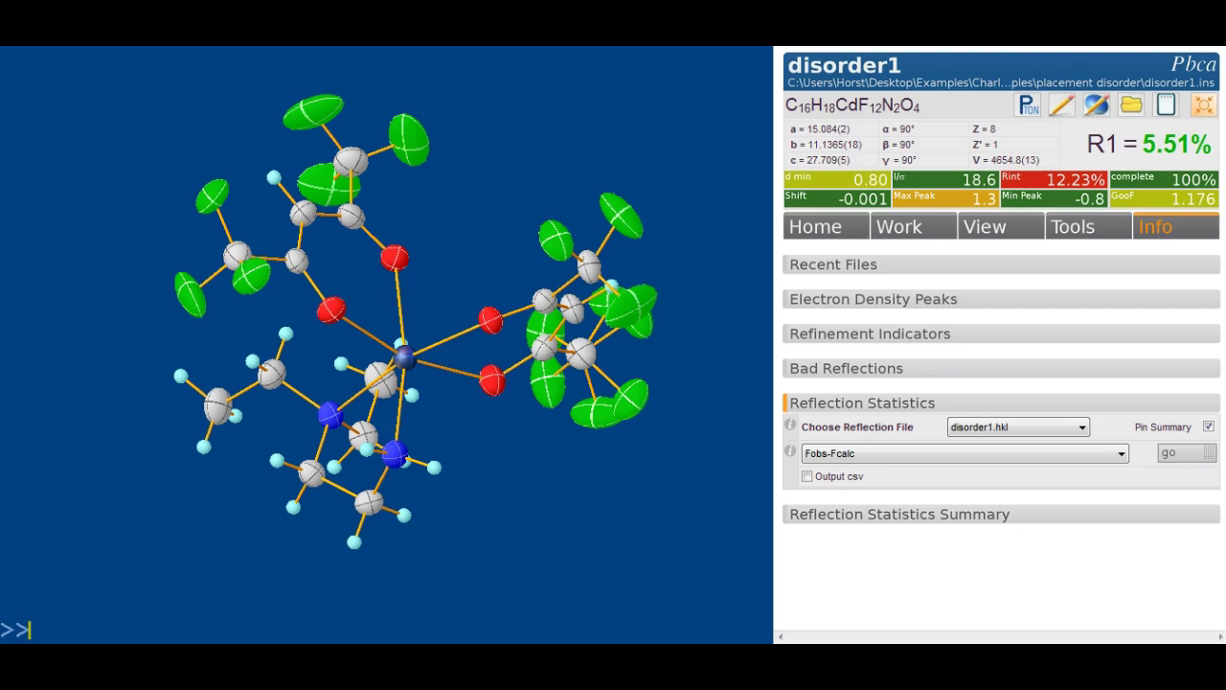
- Solve the structure from disorder1.hkl with ShelXT using direct methods
left_click_drag(490, 499, 477, 448)
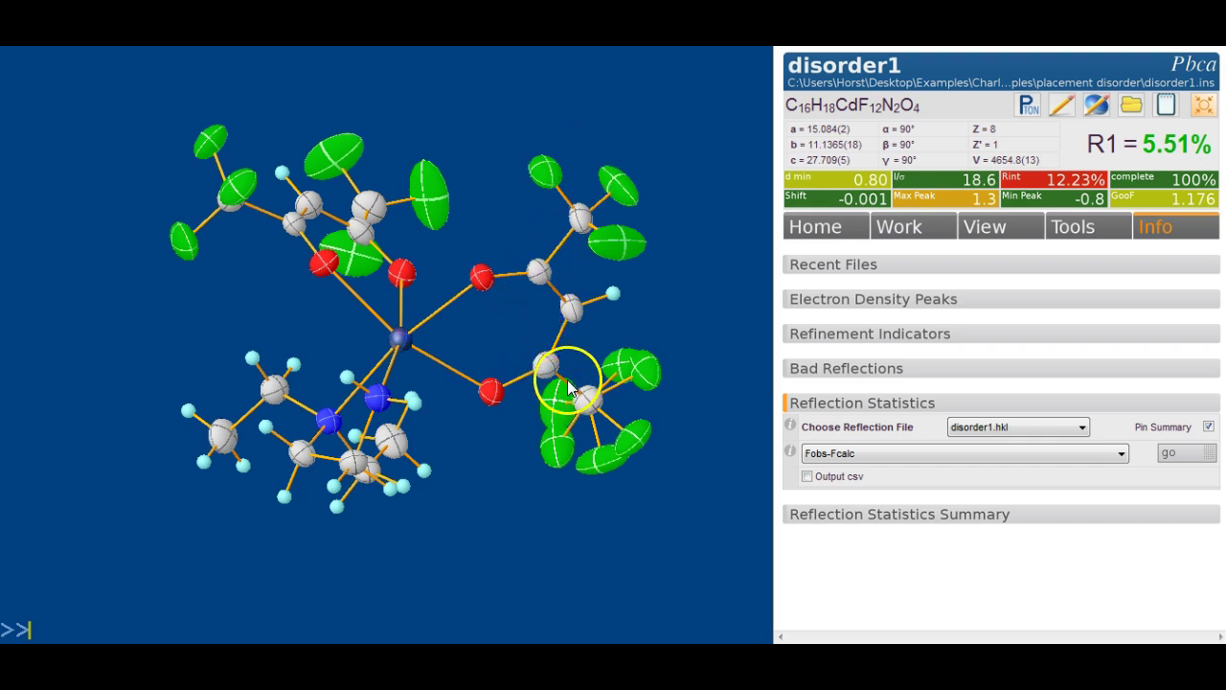
mouse_move(530, 324)
left_mouse_down()
mouse_move(528, 348)
mouse_move(536, 338)
left_mouse_up()
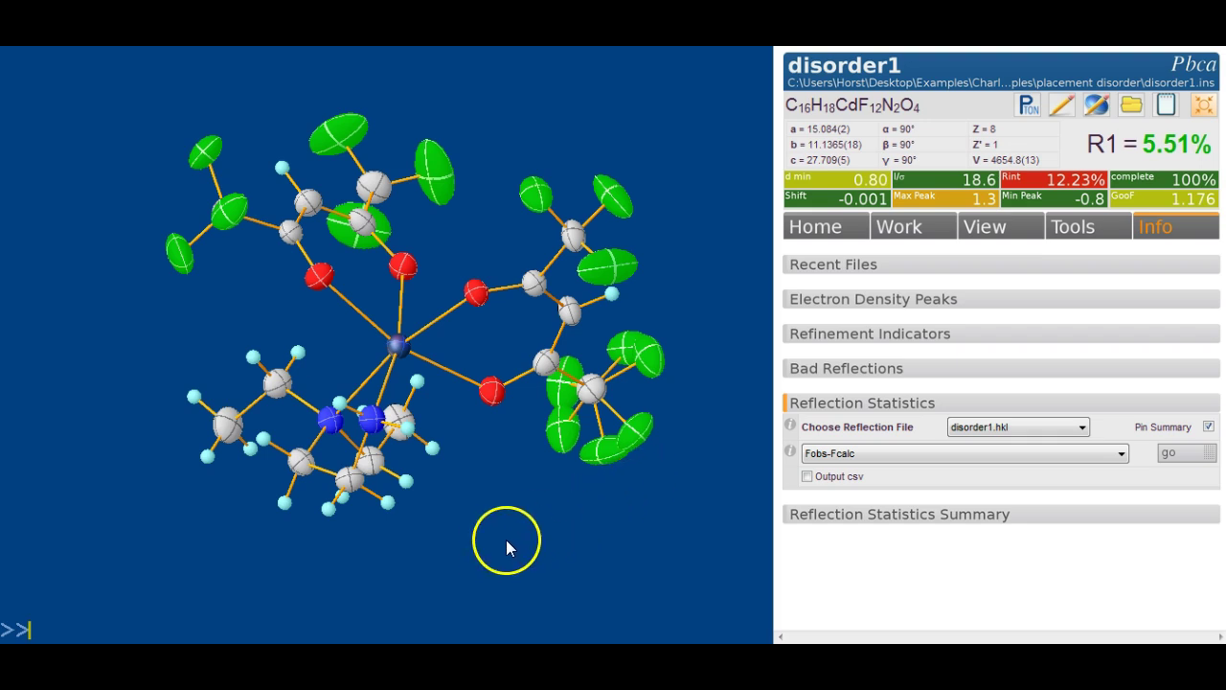
left_click_drag(496, 533, 492, 559)
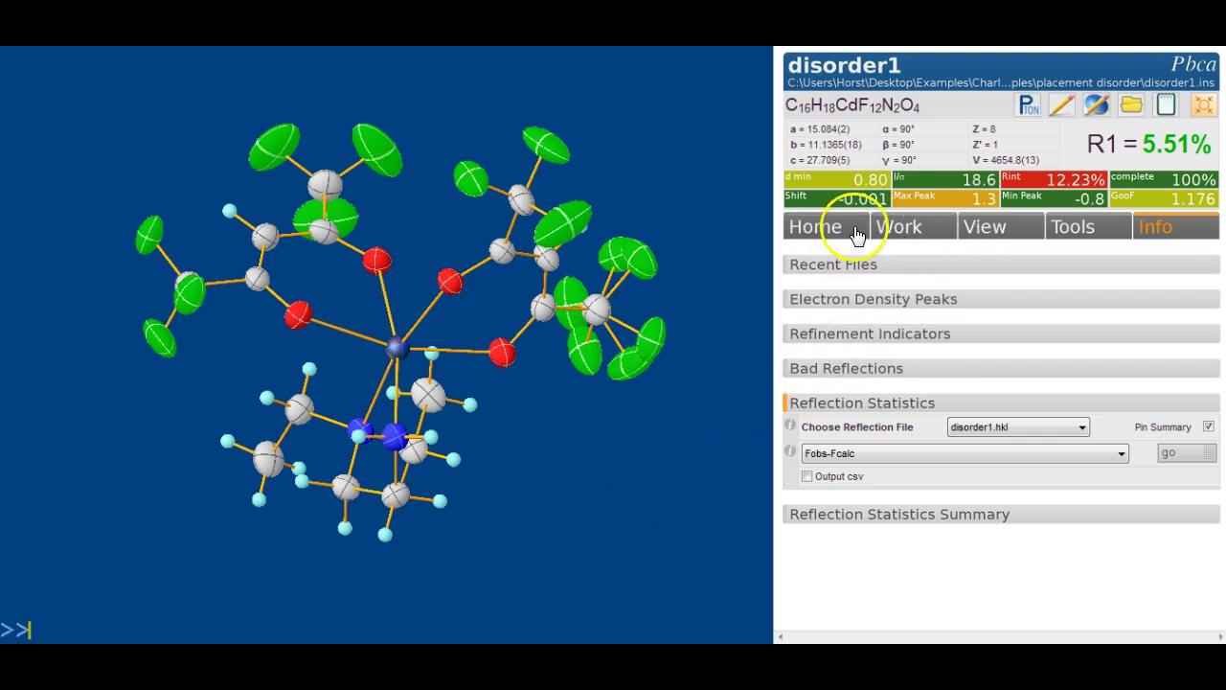
left_click(884, 233)
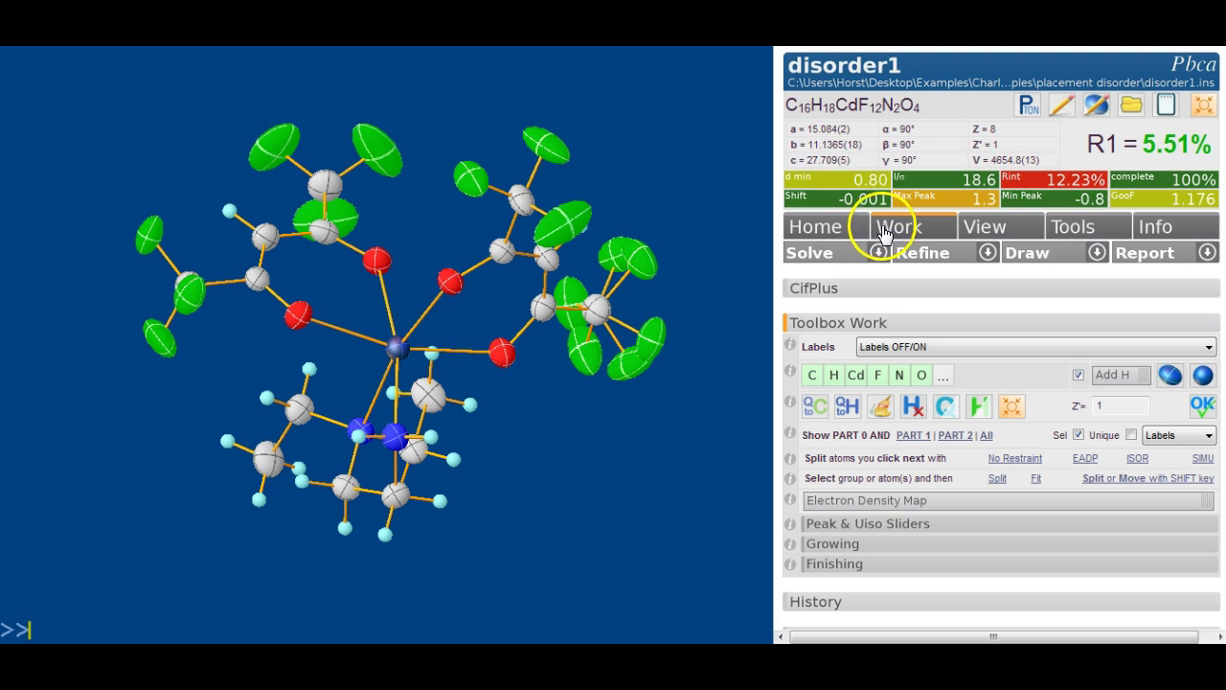
left_click(879, 252)
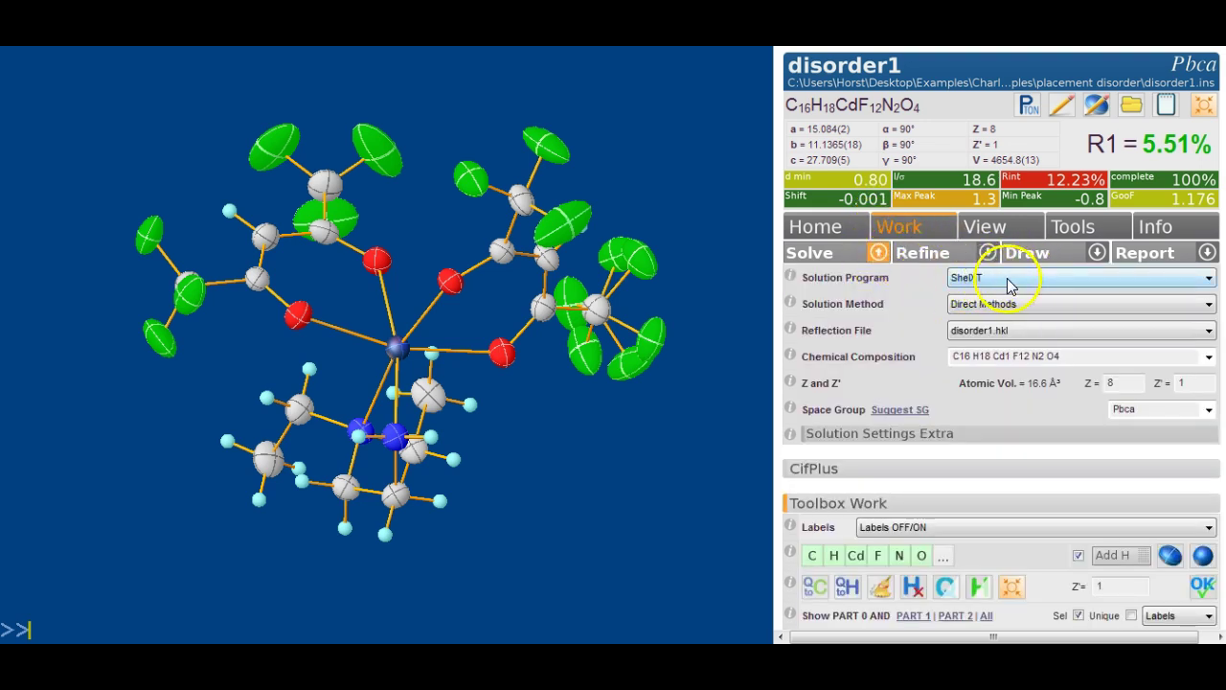
left_click(830, 256)
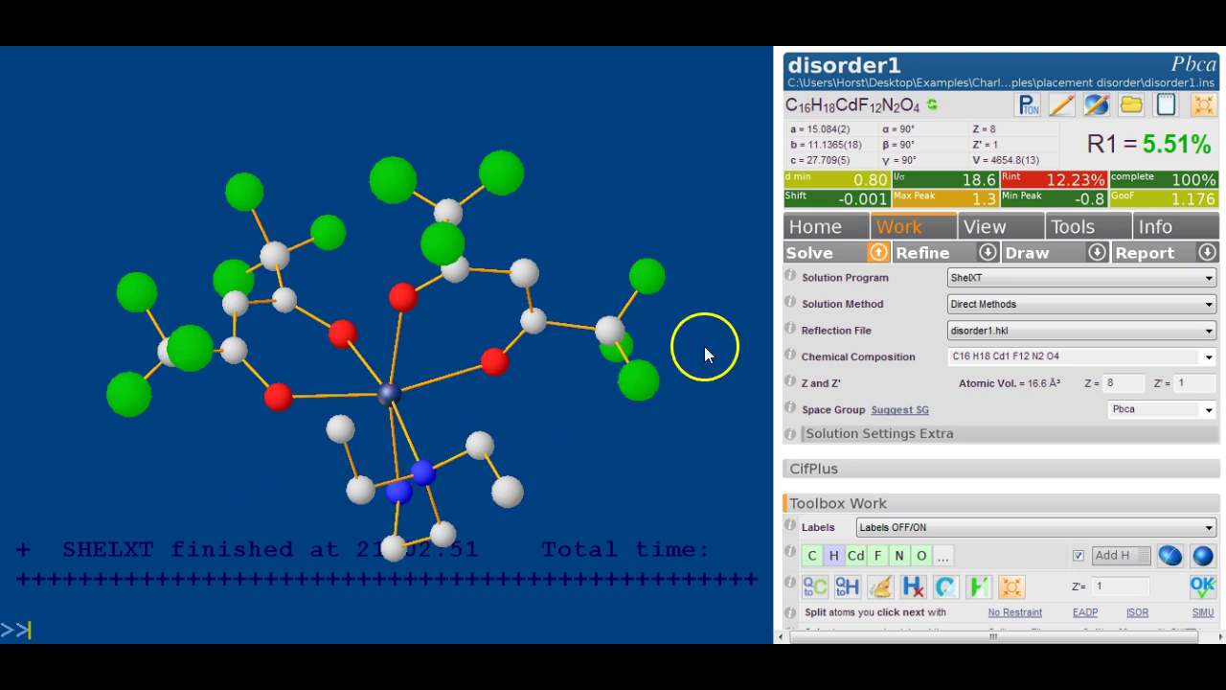
- Refine the solved model with ShelXL, and refine it again with anisotropic atoms
left_click(954, 255)
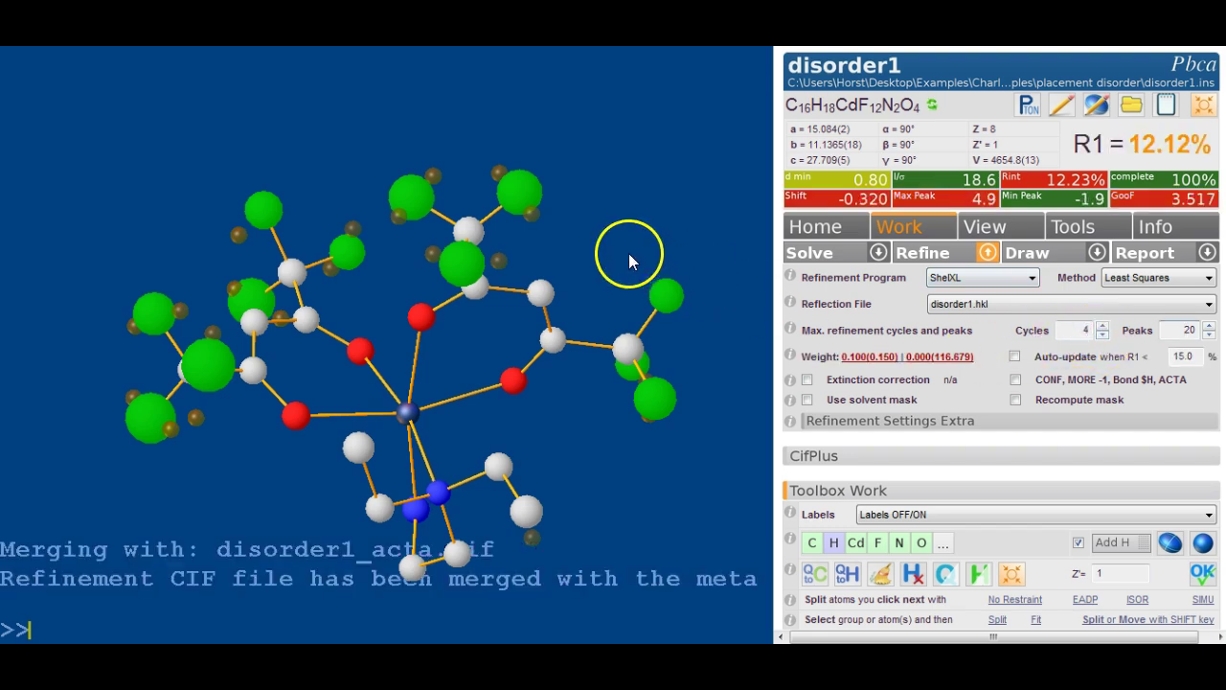
mouse_move(624, 214)
left_mouse_down()
mouse_move(597, 211)
mouse_move(640, 233)
mouse_move(620, 217)
mouse_move(610, 233)
left_mouse_up()
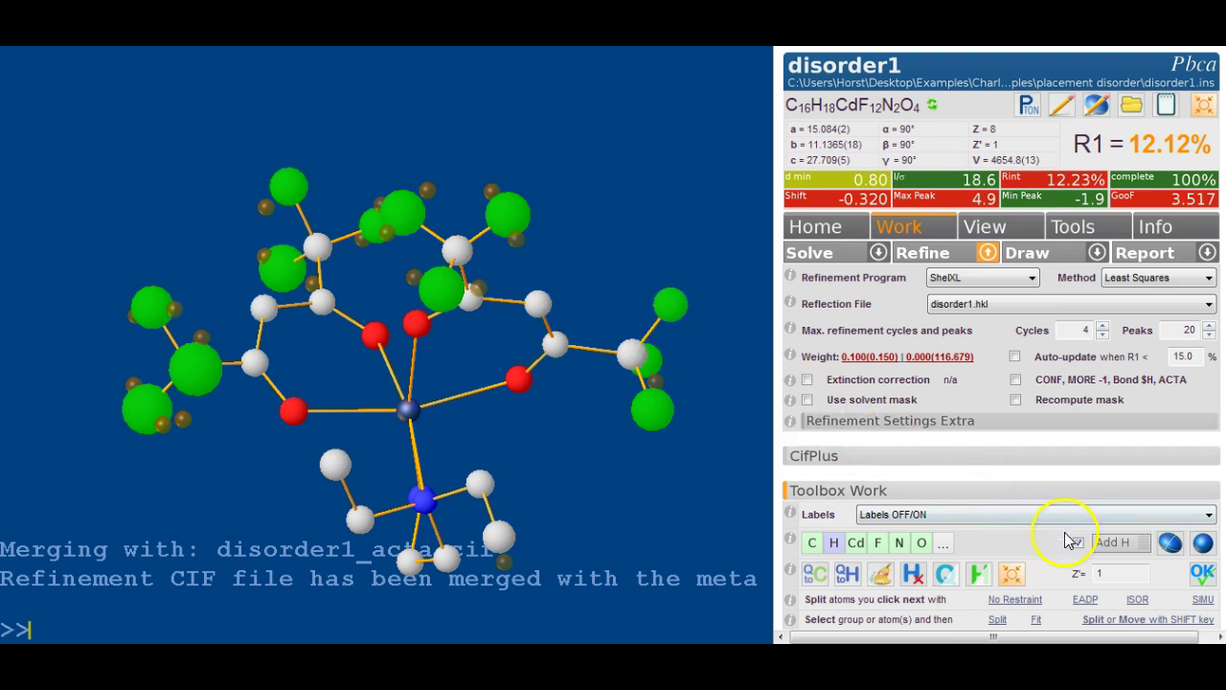
left_click_drag(604, 493, 664, 477)
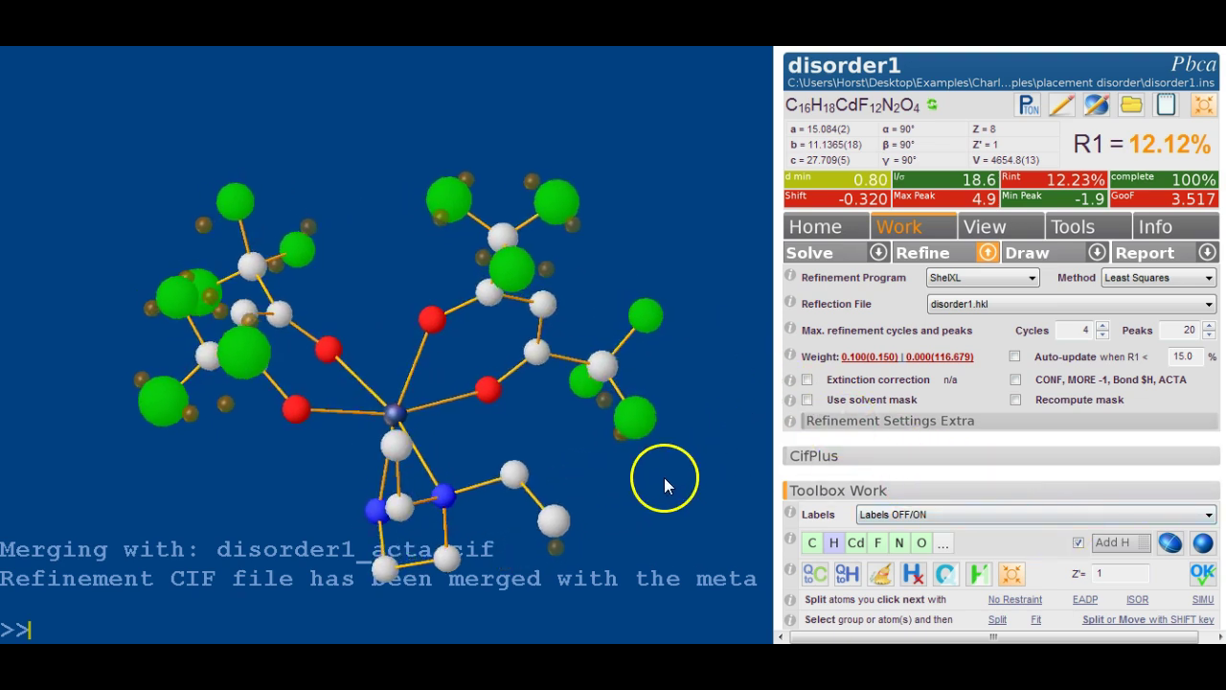
left_click(1169, 551)
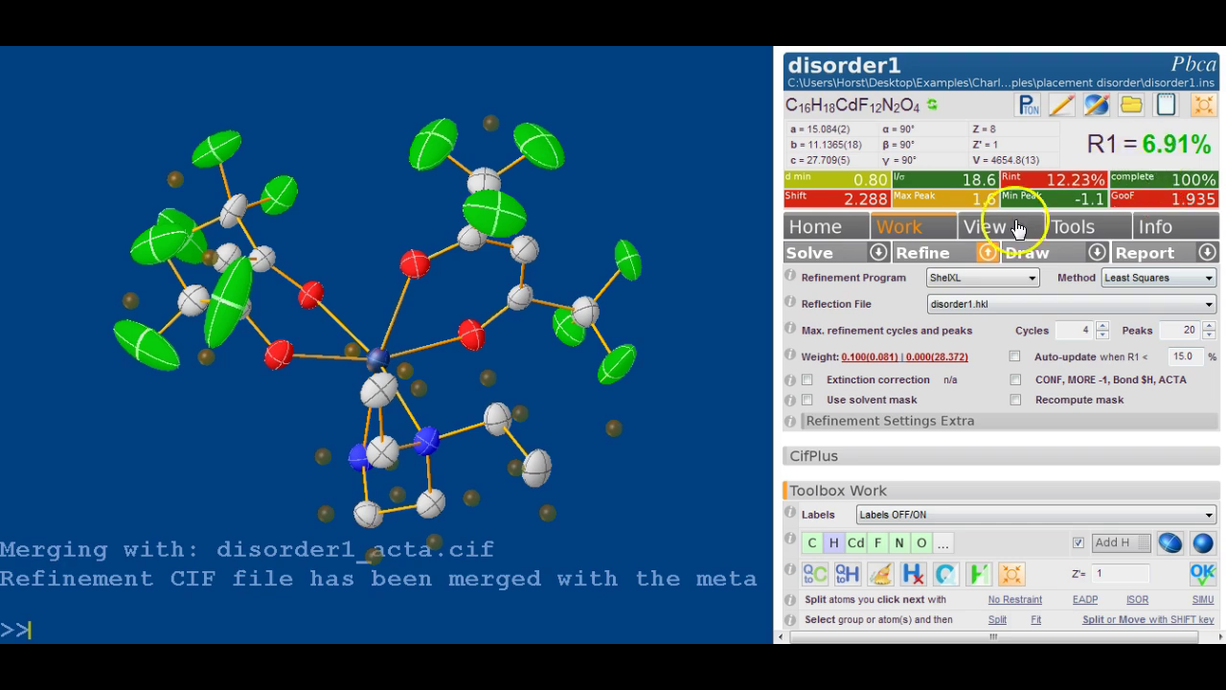
- Add hydrogen atoms to the anisotropic model and refine it
left_click_drag(703, 380, 392, 416)
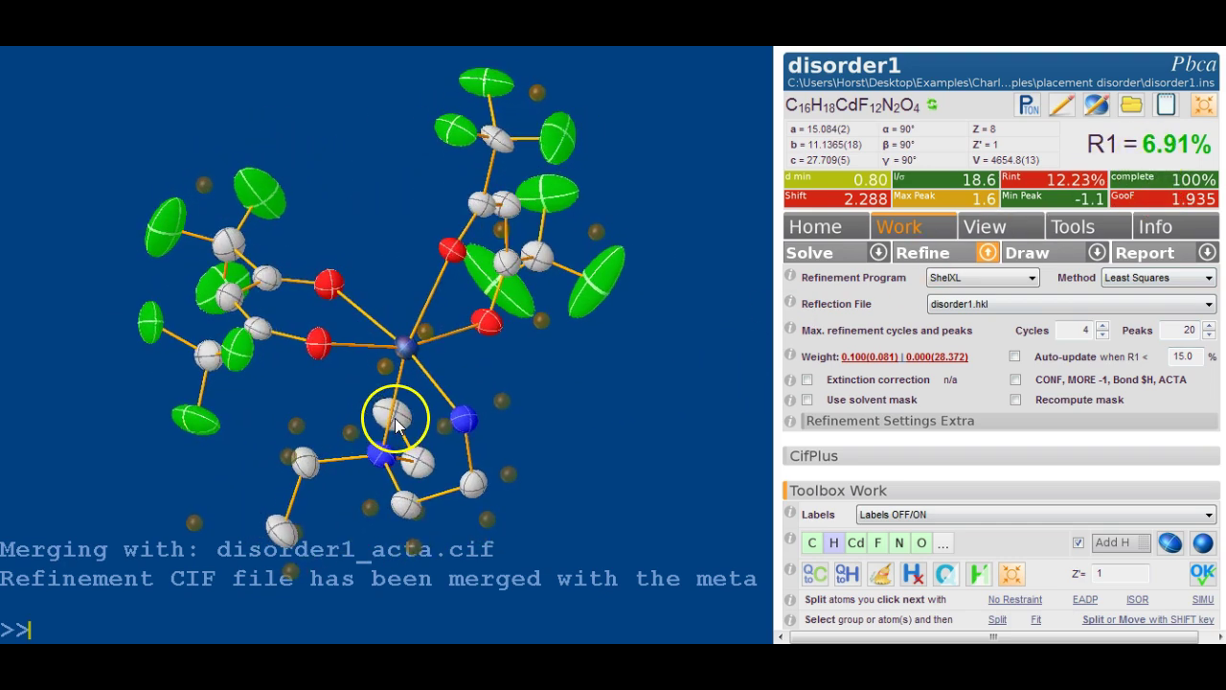
left_click(1140, 551)
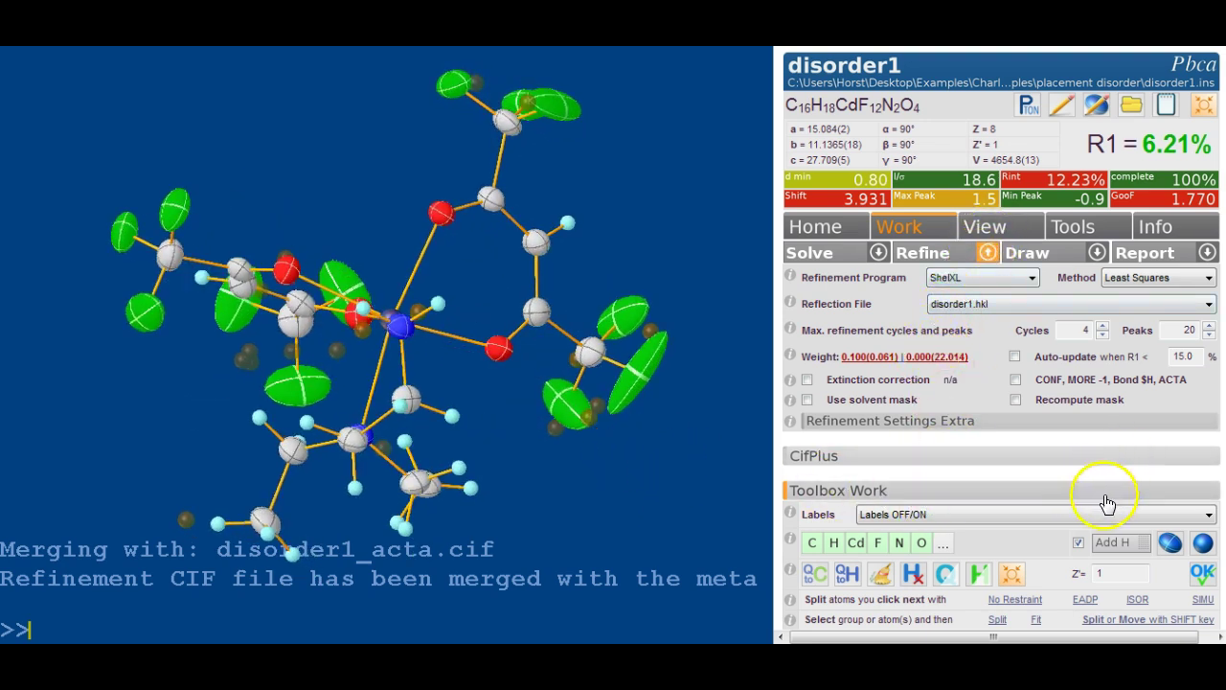
- Display the electron density map over the model in its current contour+plane style and hide it again
scroll(1015, 566, "down", 2)
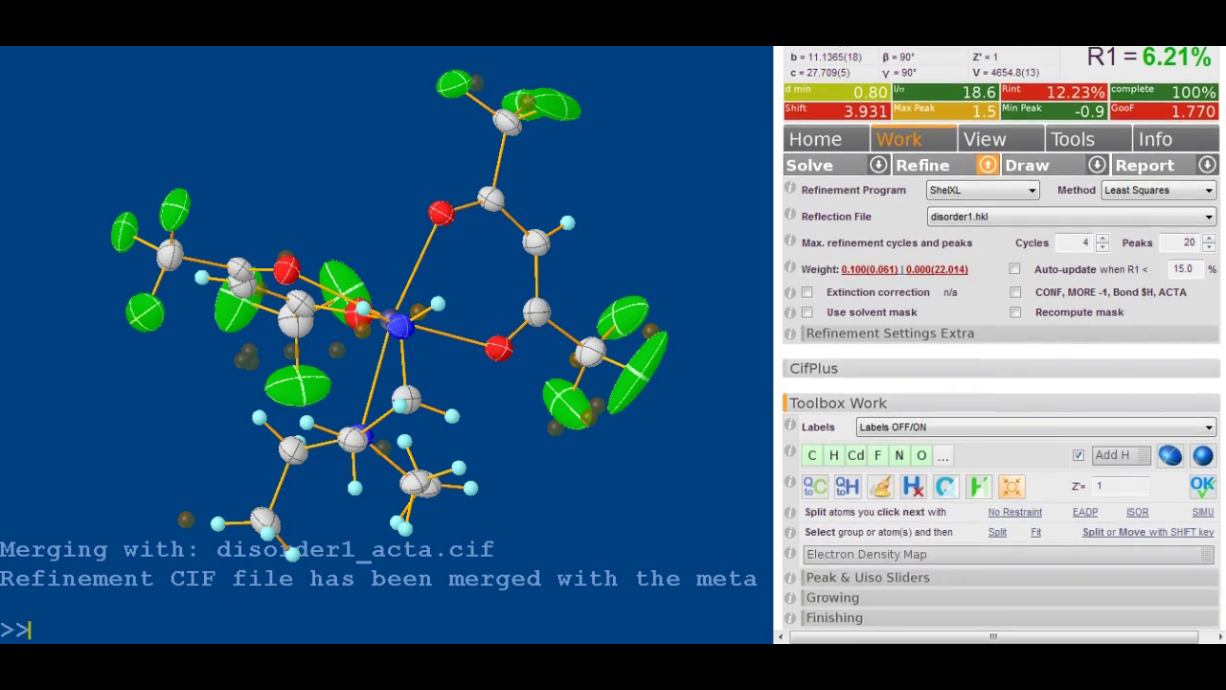
left_click(1014, 564)
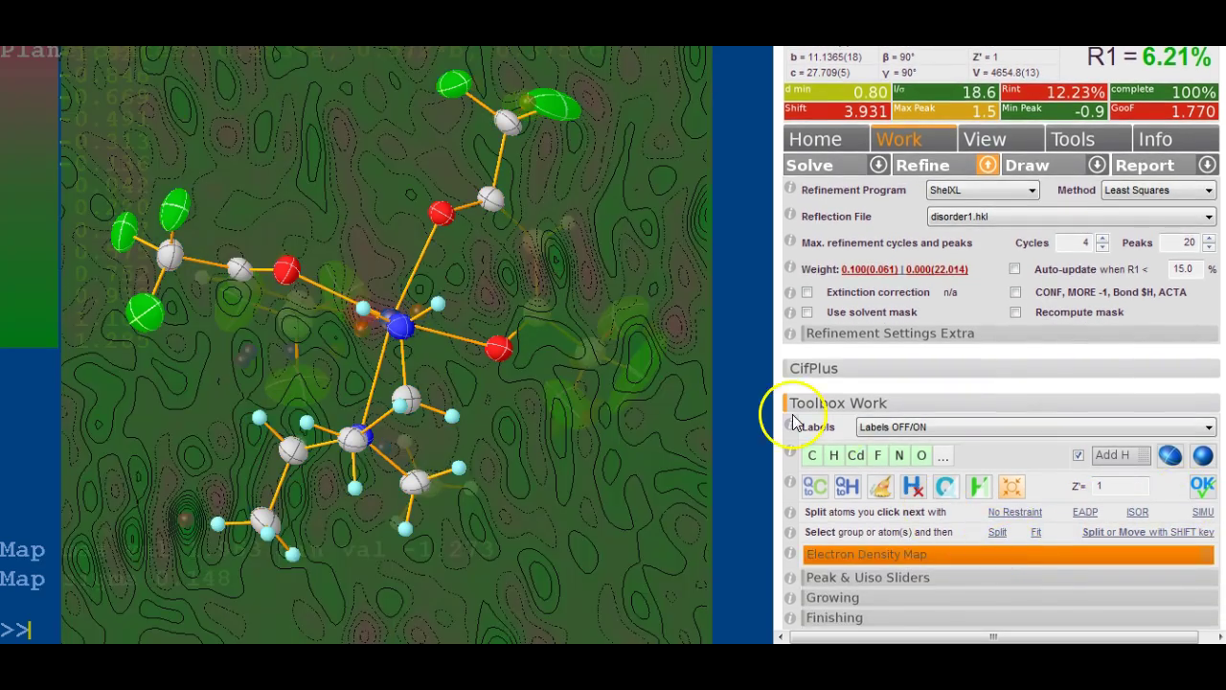
left_click(939, 561)
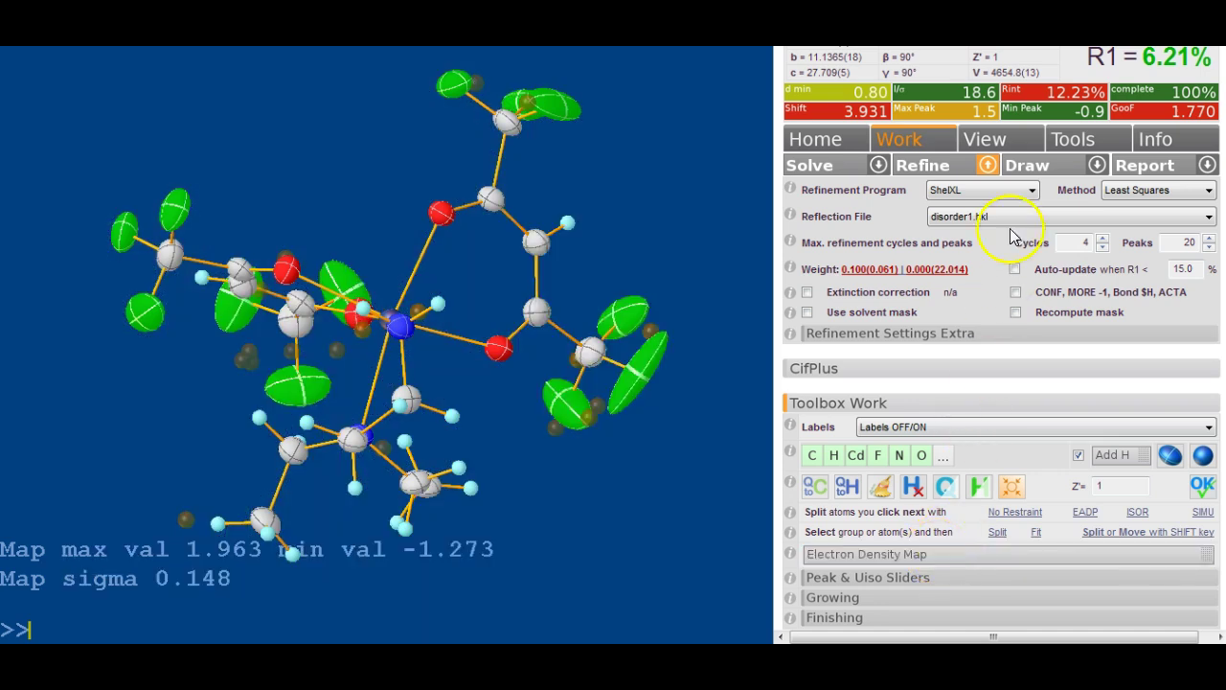
- Set the map view style to wire and display the electron density map around the model
left_click(1079, 138)
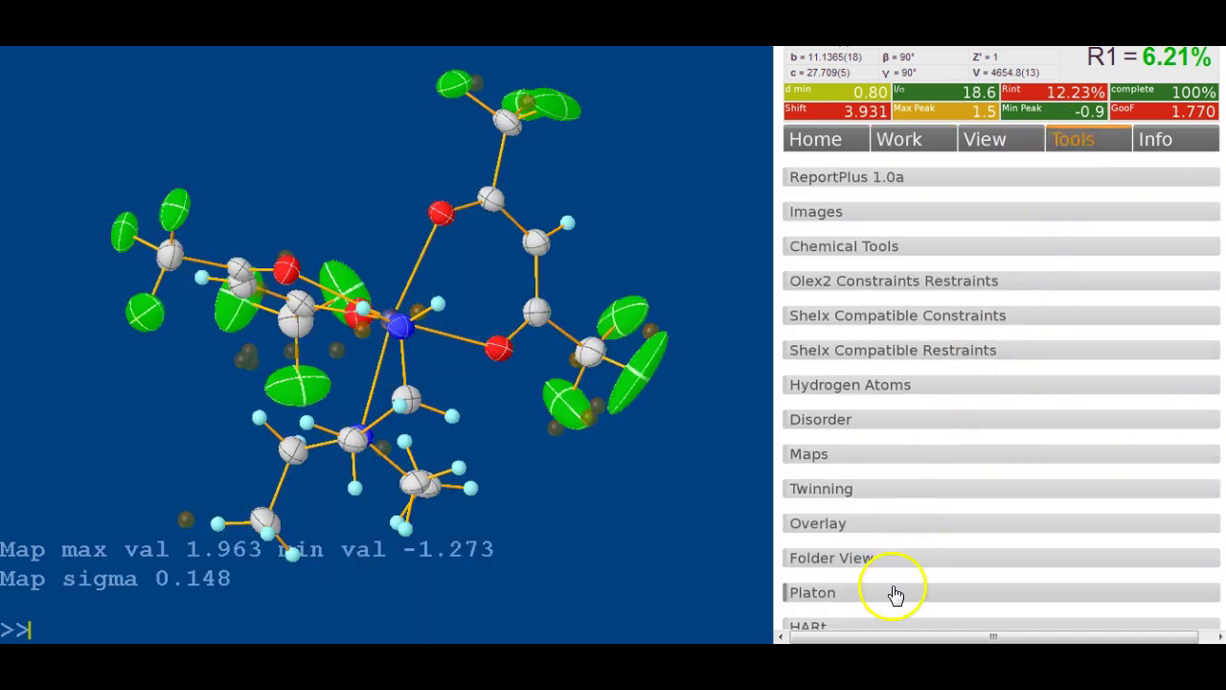
left_click(912, 465)
left_click(918, 481)
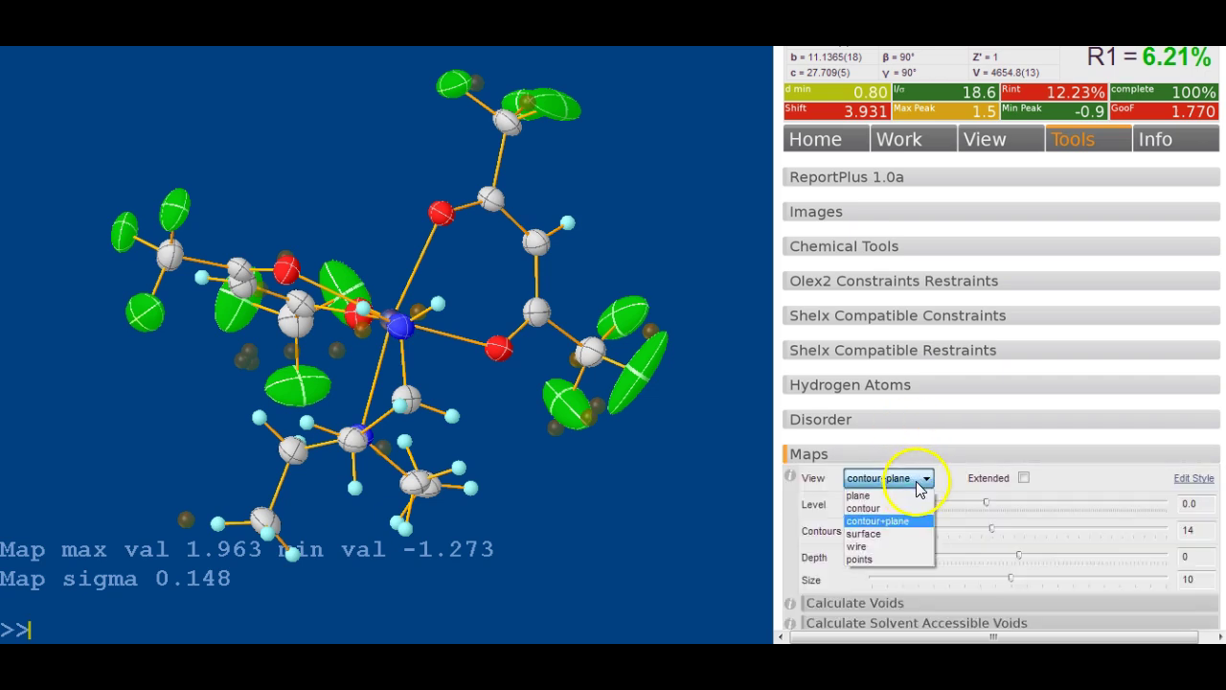
left_click(878, 547)
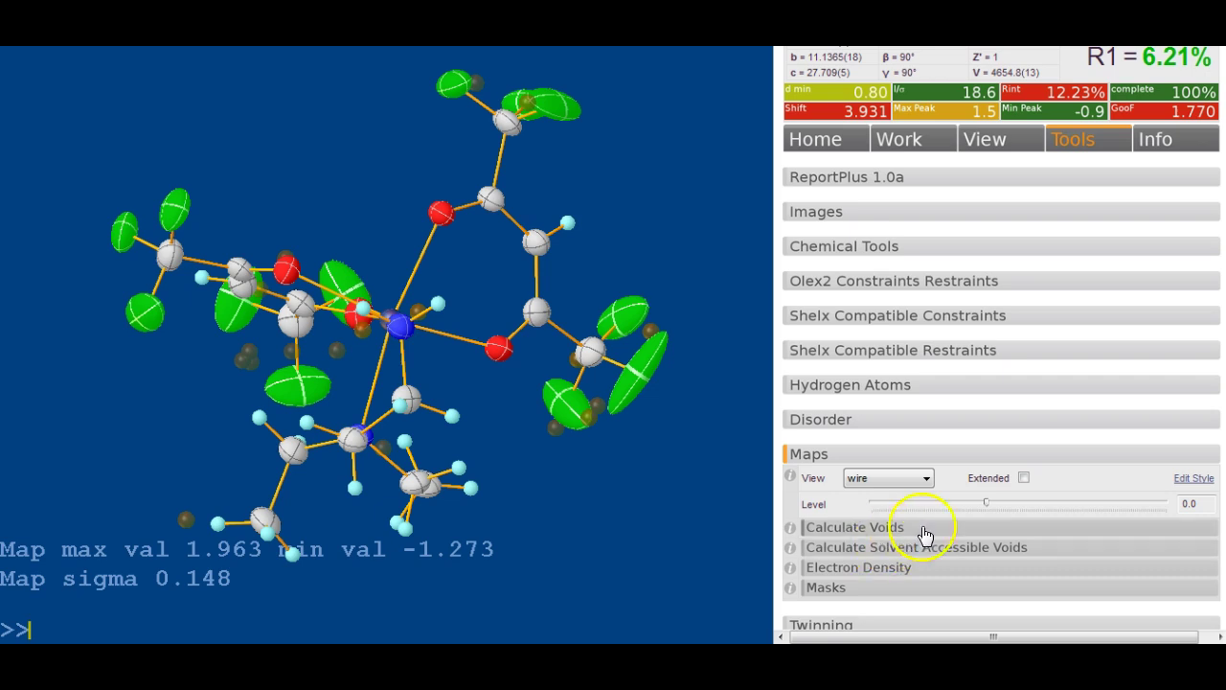
left_click(920, 142)
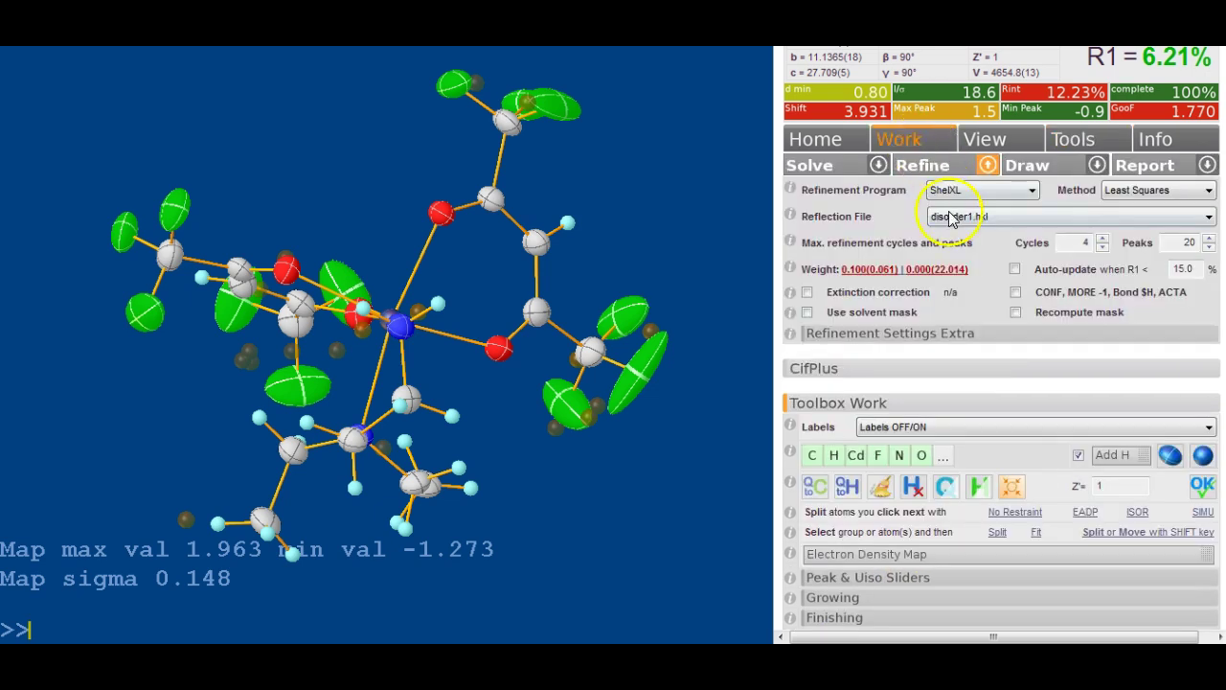
left_click(970, 556)
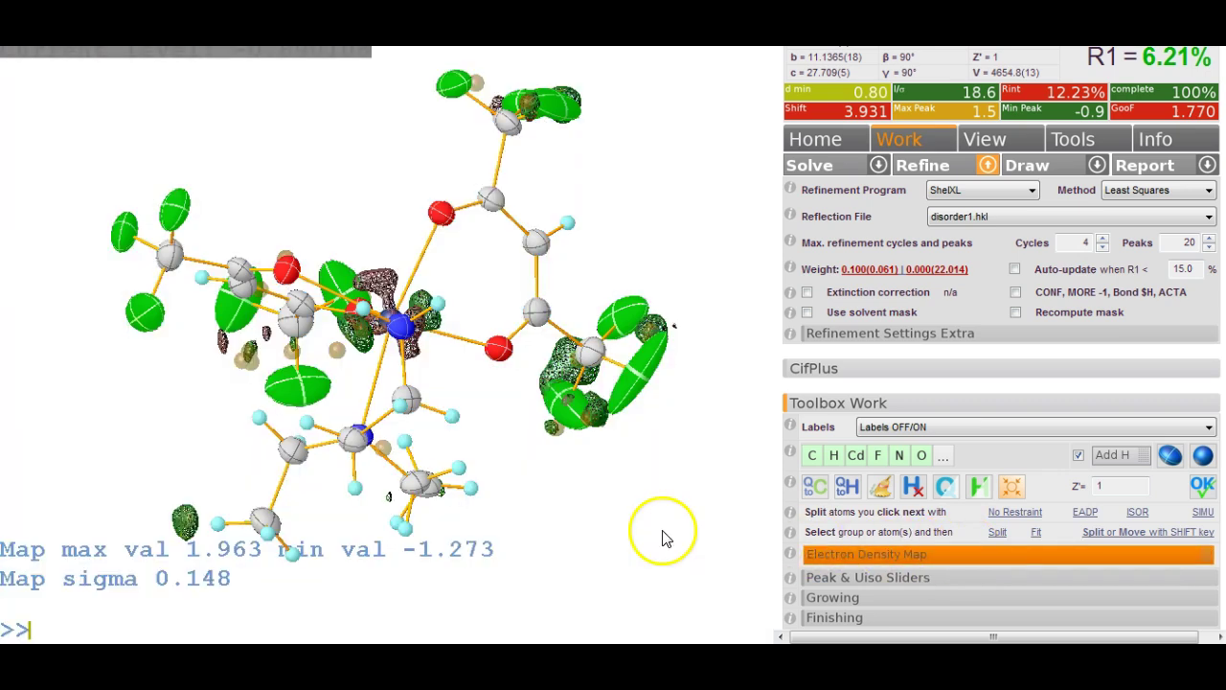
- Examine the residual density around the CF3 groups from several angles and hide the electron density map
left_click_drag(666, 539, 604, 499)
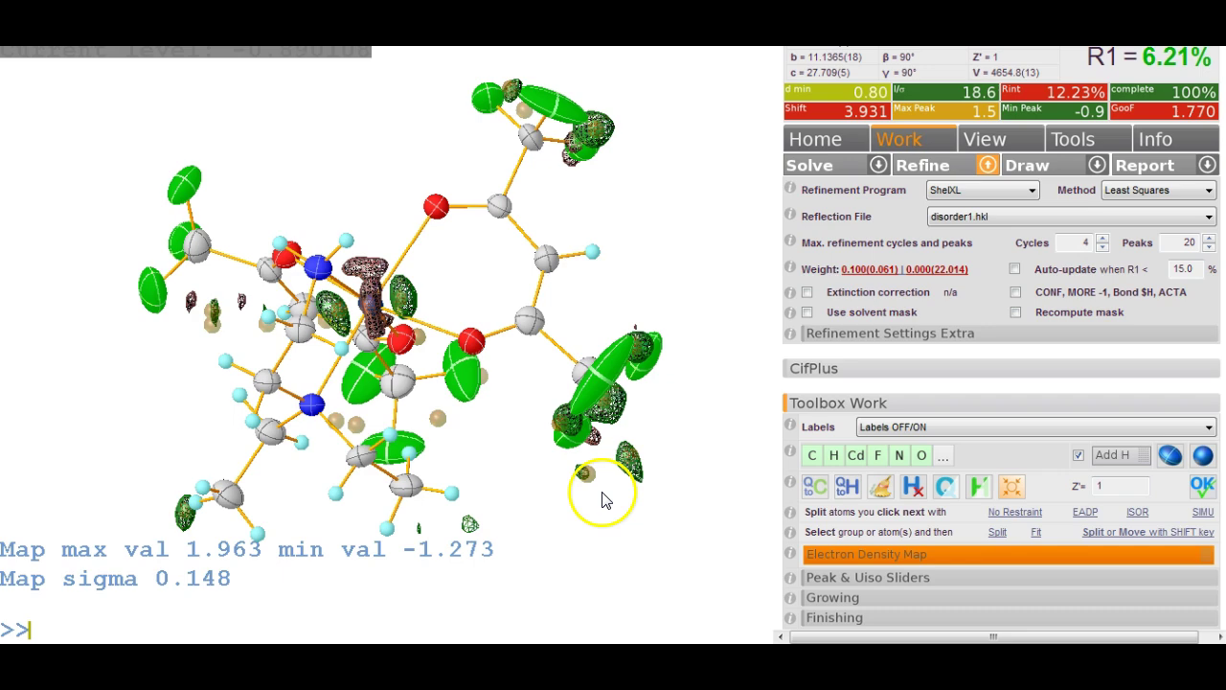
left_click_drag(137, 416, 539, 273)
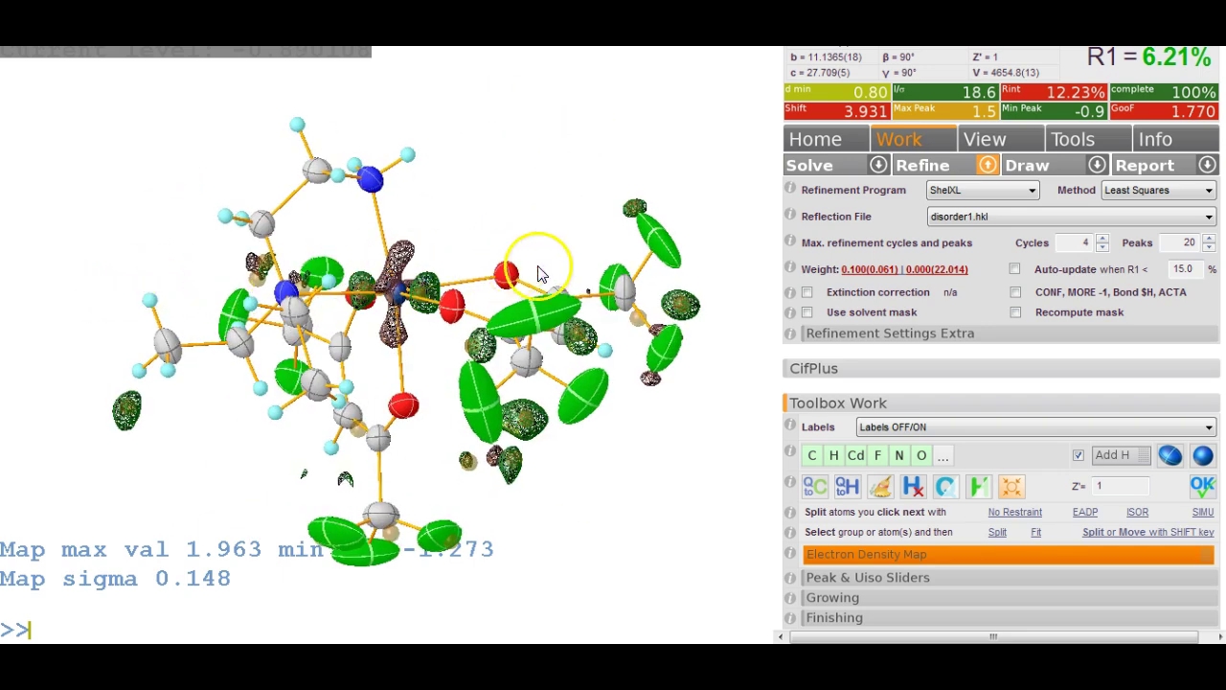
left_click_drag(581, 464, 569, 411)
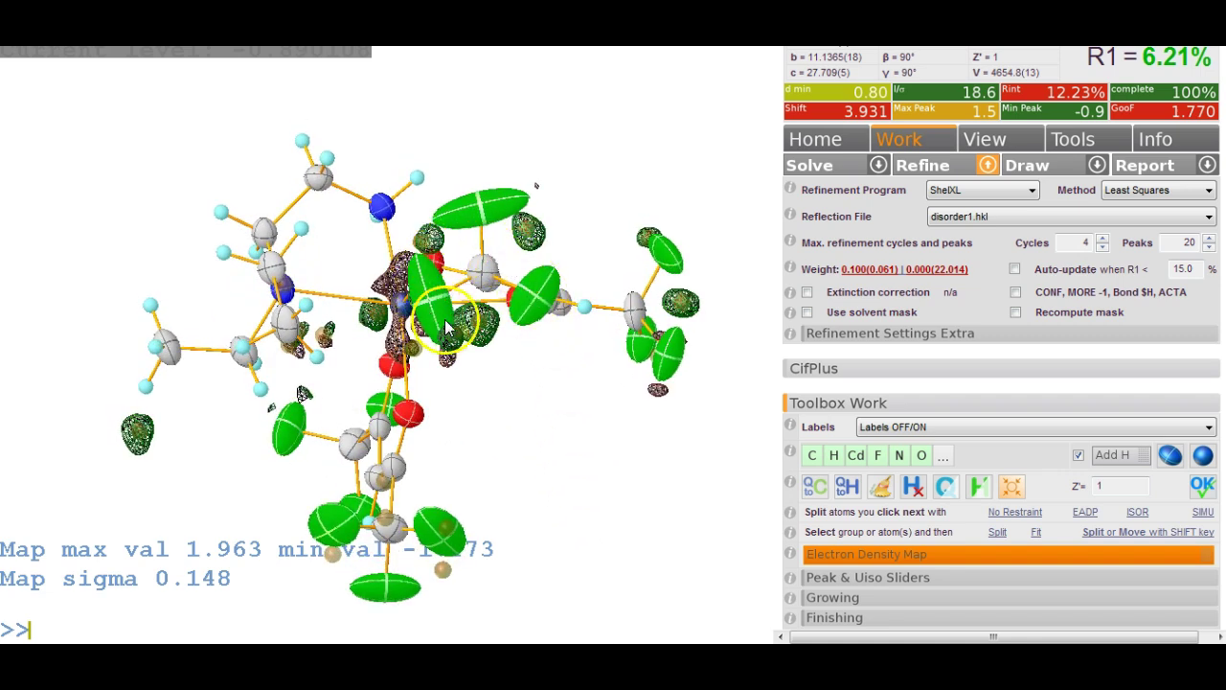
left_click(883, 559)
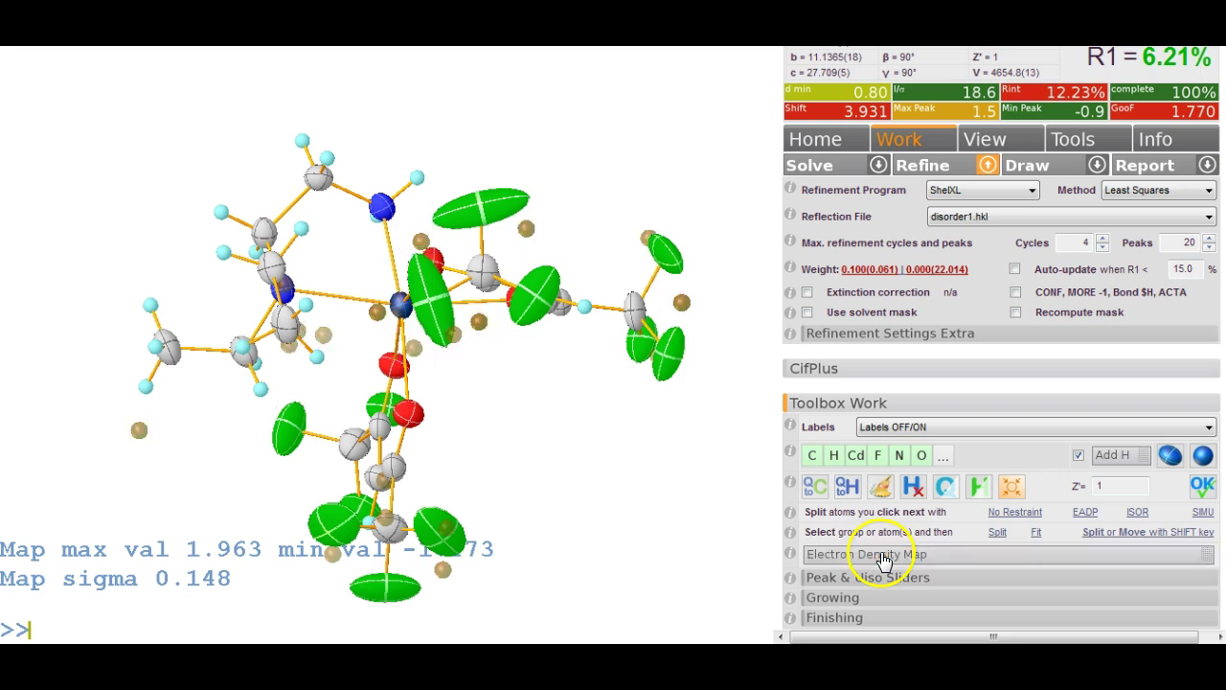
- Enable automatic weight updating when R1 is below 15.0% and refine the model again
left_click_drag(594, 452, 621, 408)
scroll(1001, 336, "up", 3)
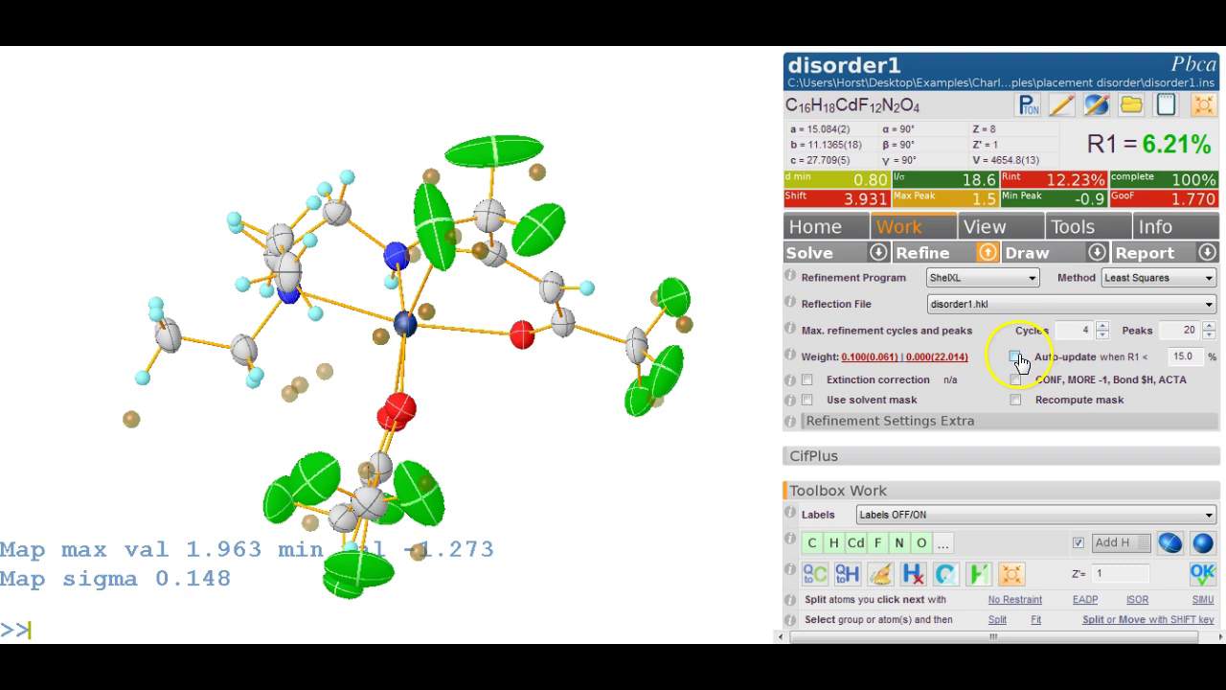
left_click(943, 256)
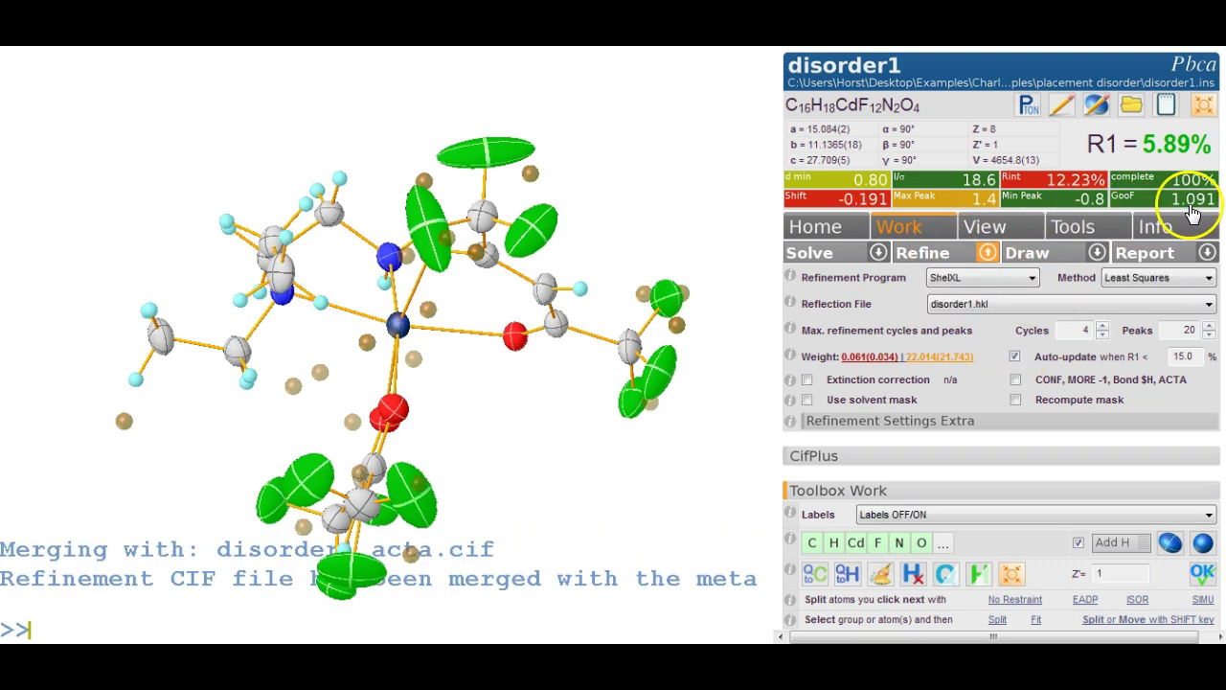
- Select the carbon and three elongated fluorine atoms of the upper CF3 group and split them into two disorder components
mouse_move(506, 438)
left_mouse_down()
mouse_move(419, 364)
mouse_move(375, 392)
mouse_move(488, 402)
mouse_move(504, 430)
mouse_move(483, 453)
mouse_move(522, 451)
left_mouse_up()
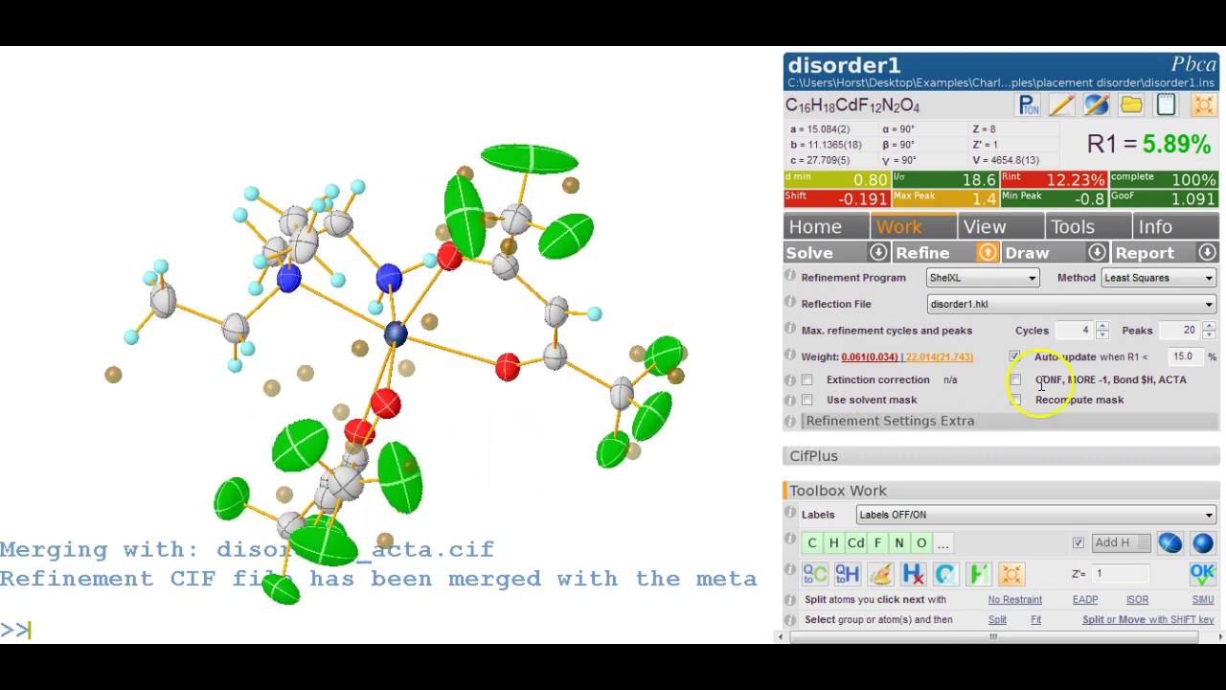
left_click(987, 252)
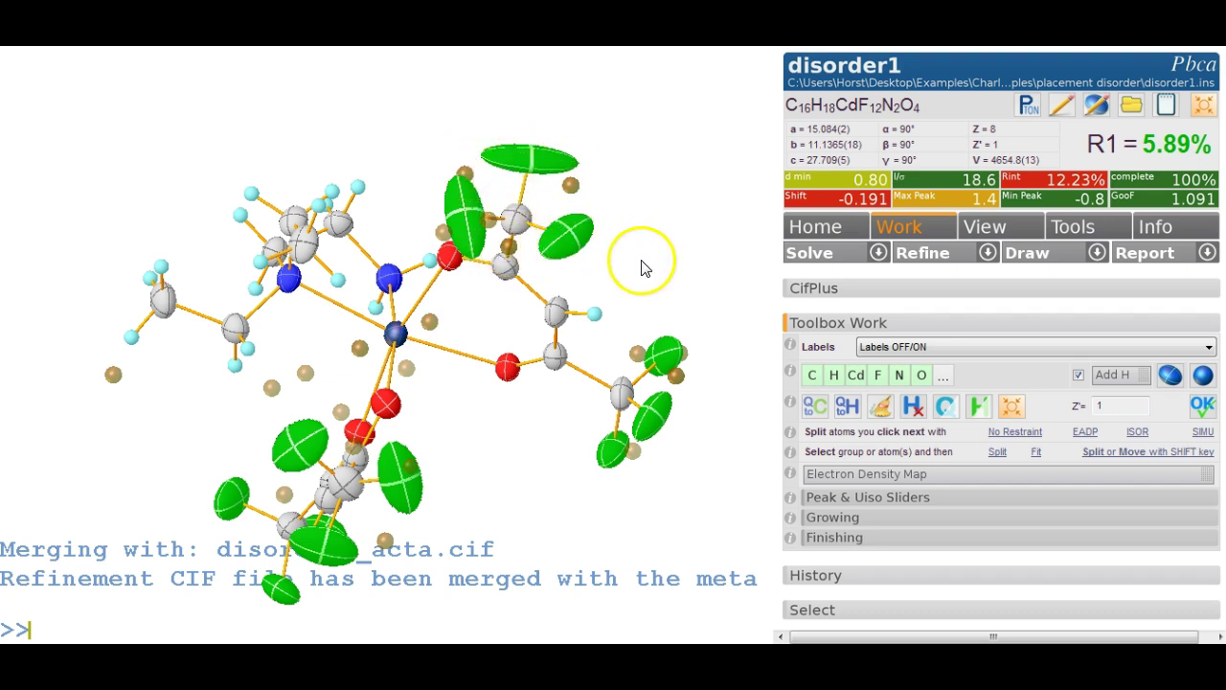
left_click_drag(638, 266, 649, 249)
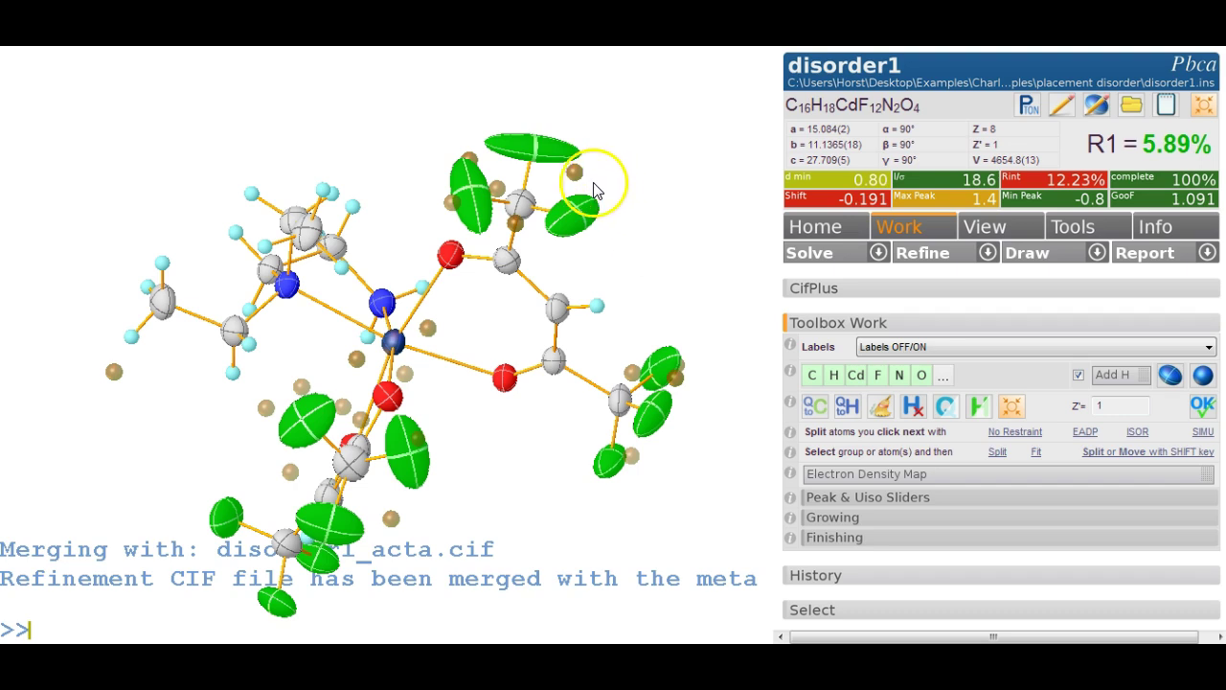
left_click(539, 146)
left_click(487, 173)
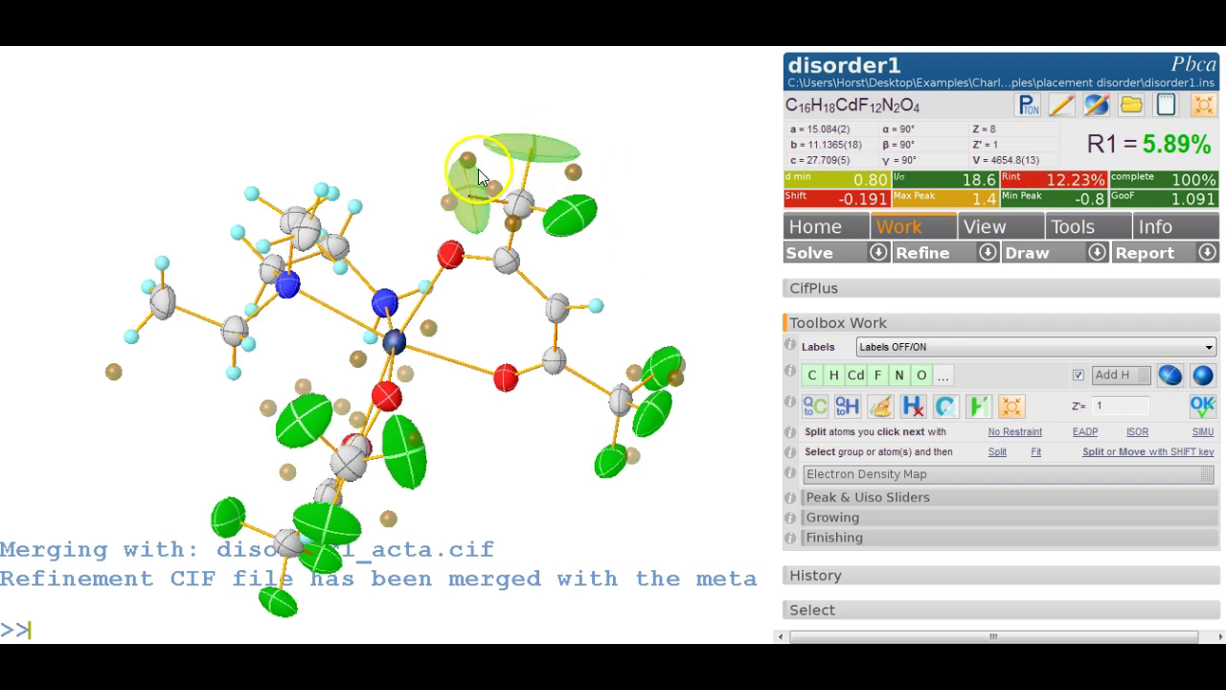
left_click(518, 202)
left_click(575, 216)
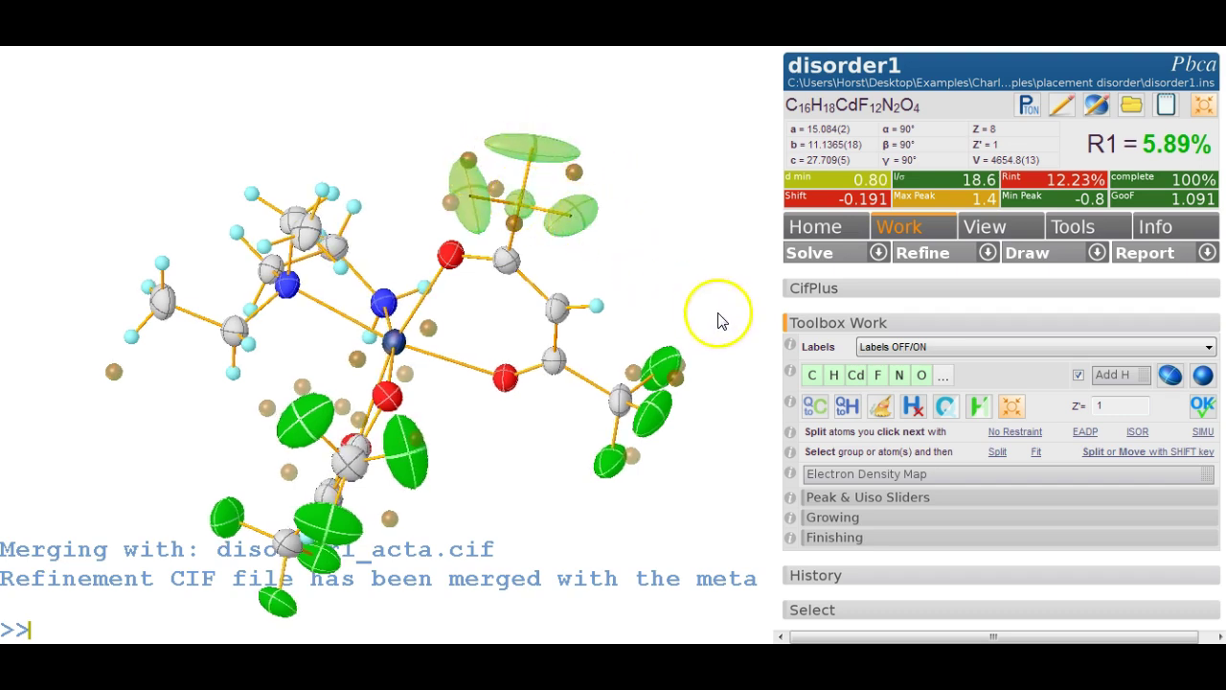
left_click(998, 452)
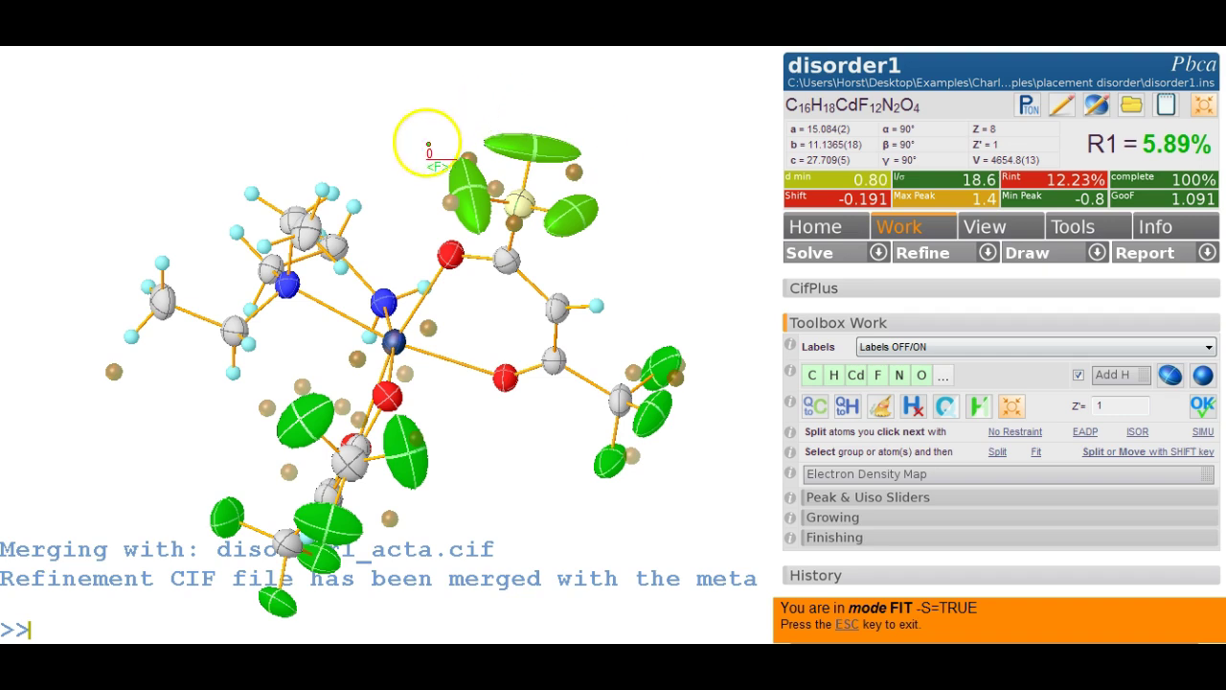
- Rotate the second component of the split CF3 group onto the residual peaks between the original fluorines and leave fit mode
left_click_drag(628, 260, 658, 241)
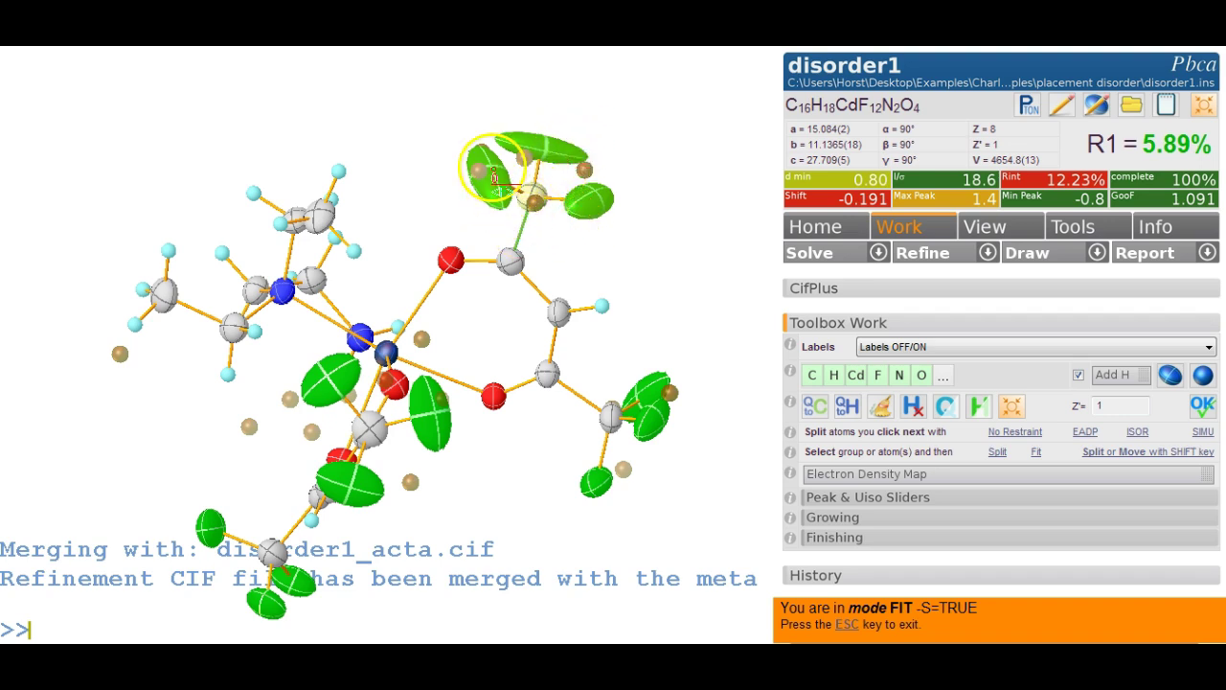
left_click_drag(498, 201, 457, 141)
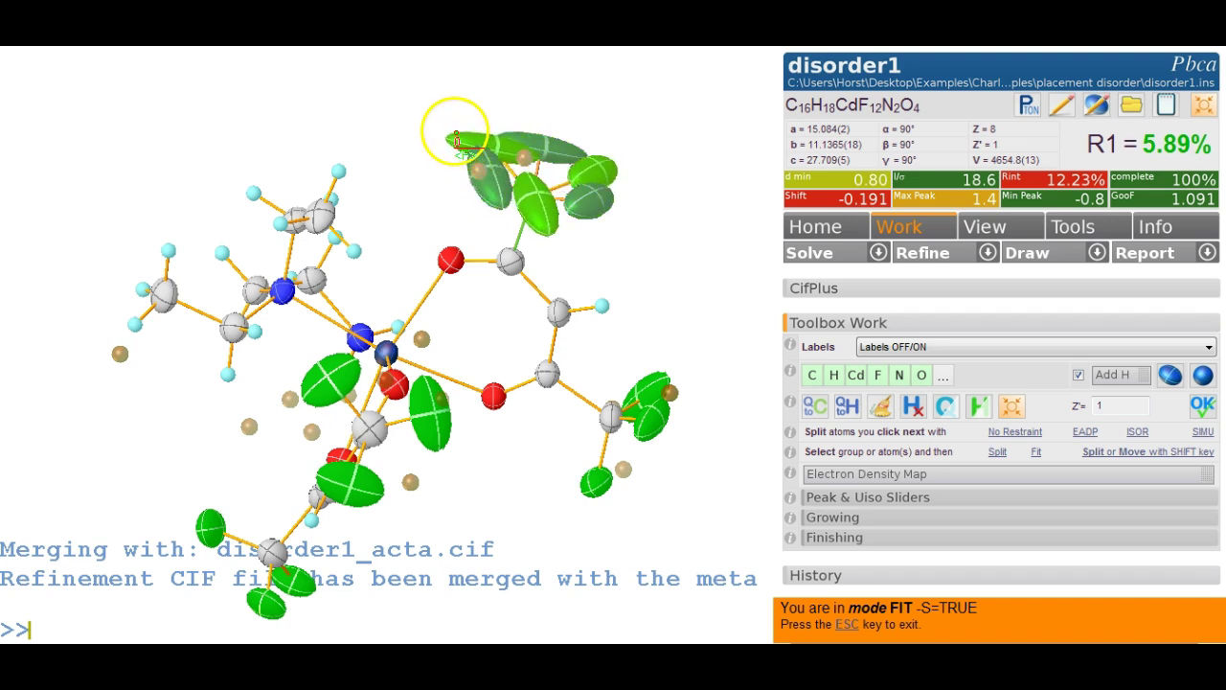
key("Escape")
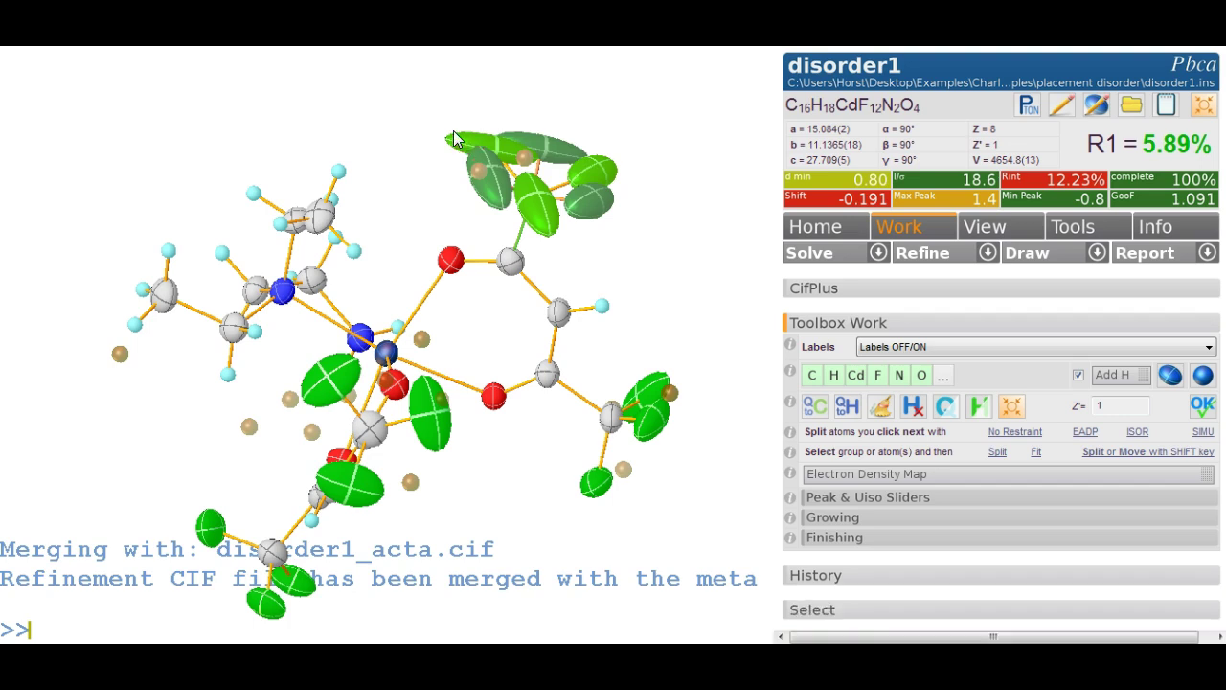
- Refine the model with the split CF3 group, and refine it again with the split fluorine atoms made anisotropic
left_click_drag(607, 173, 718, 191)
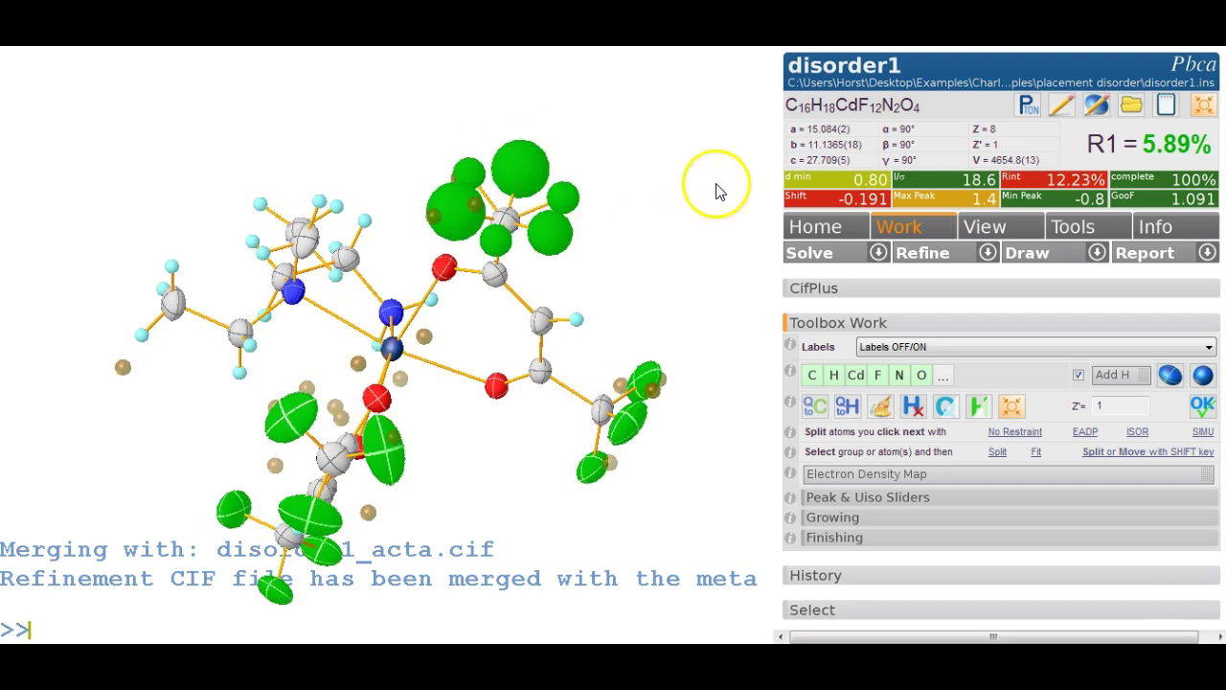
left_click(935, 261)
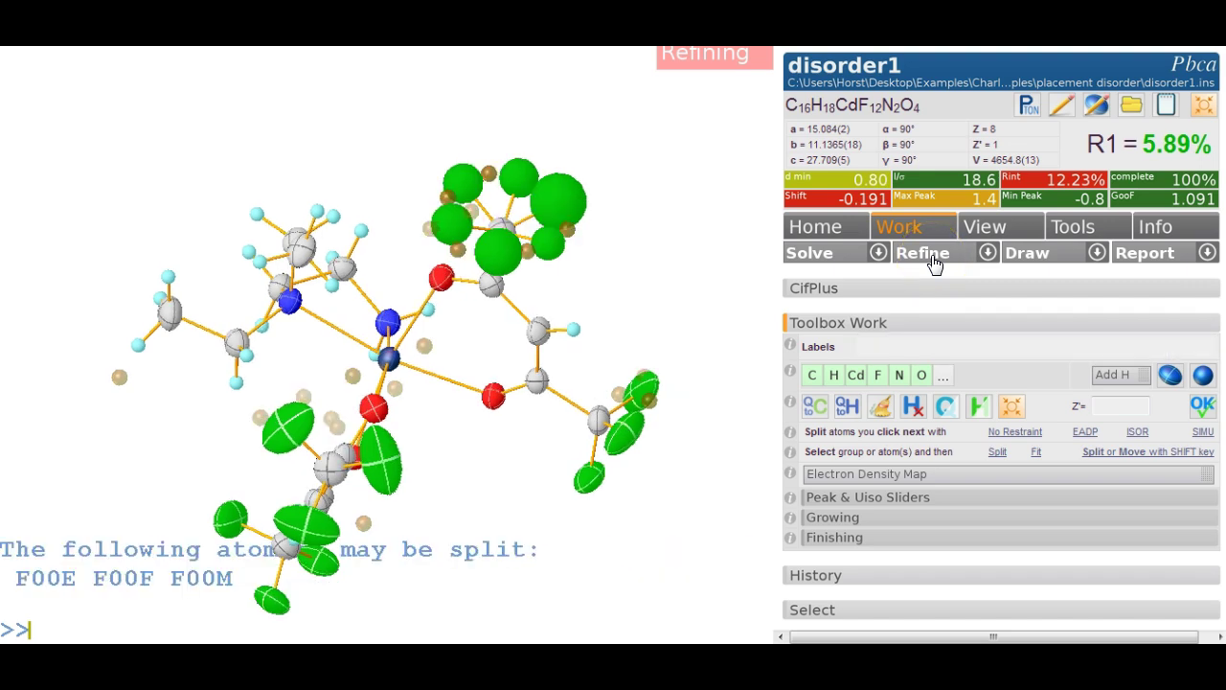
left_click(934, 260)
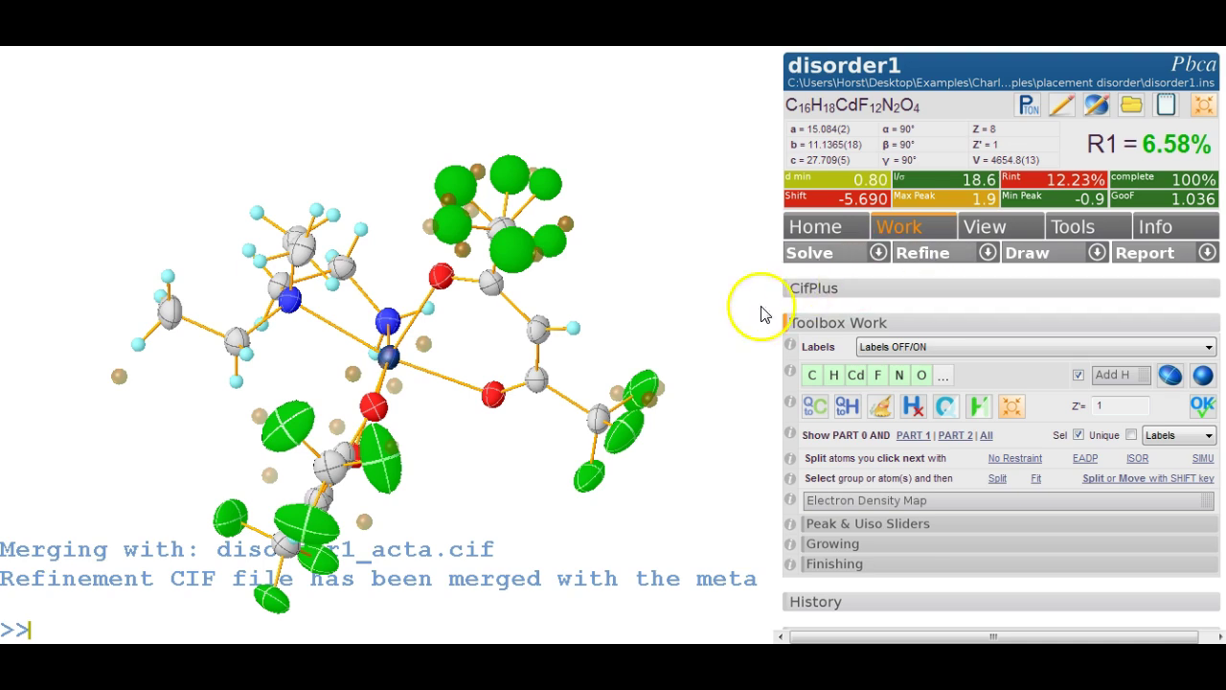
mouse_move(731, 317)
left_mouse_down()
mouse_move(681, 268)
mouse_move(718, 303)
left_mouse_up()
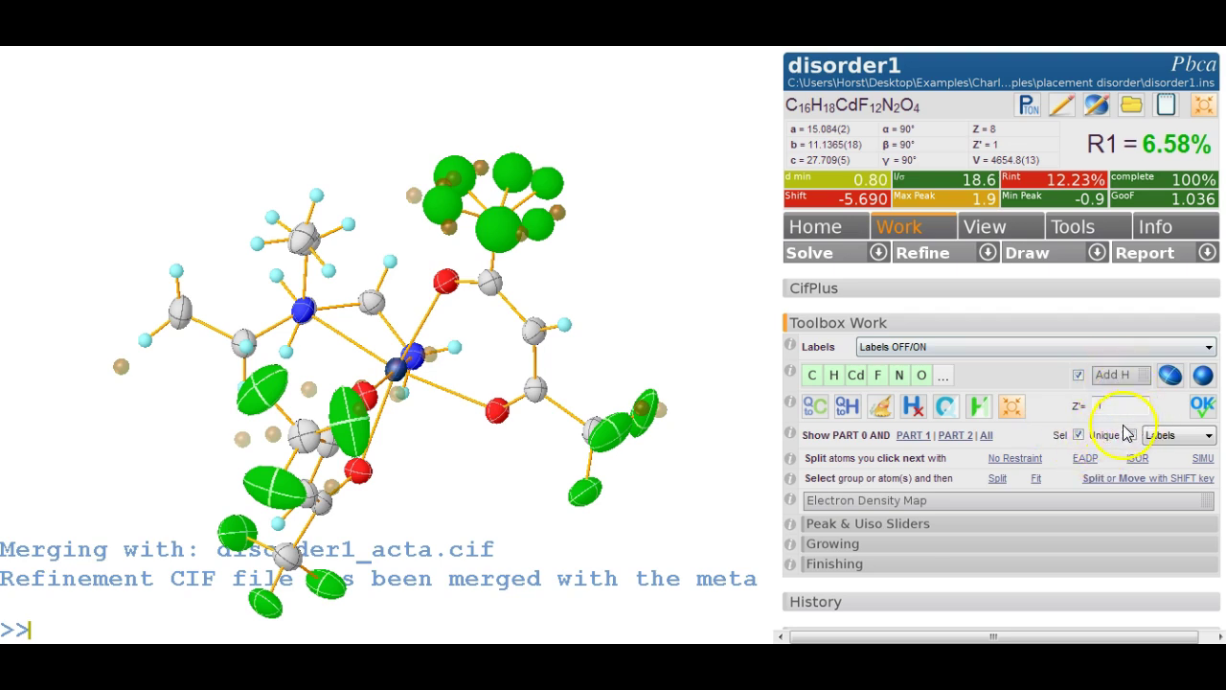
left_click(1179, 378)
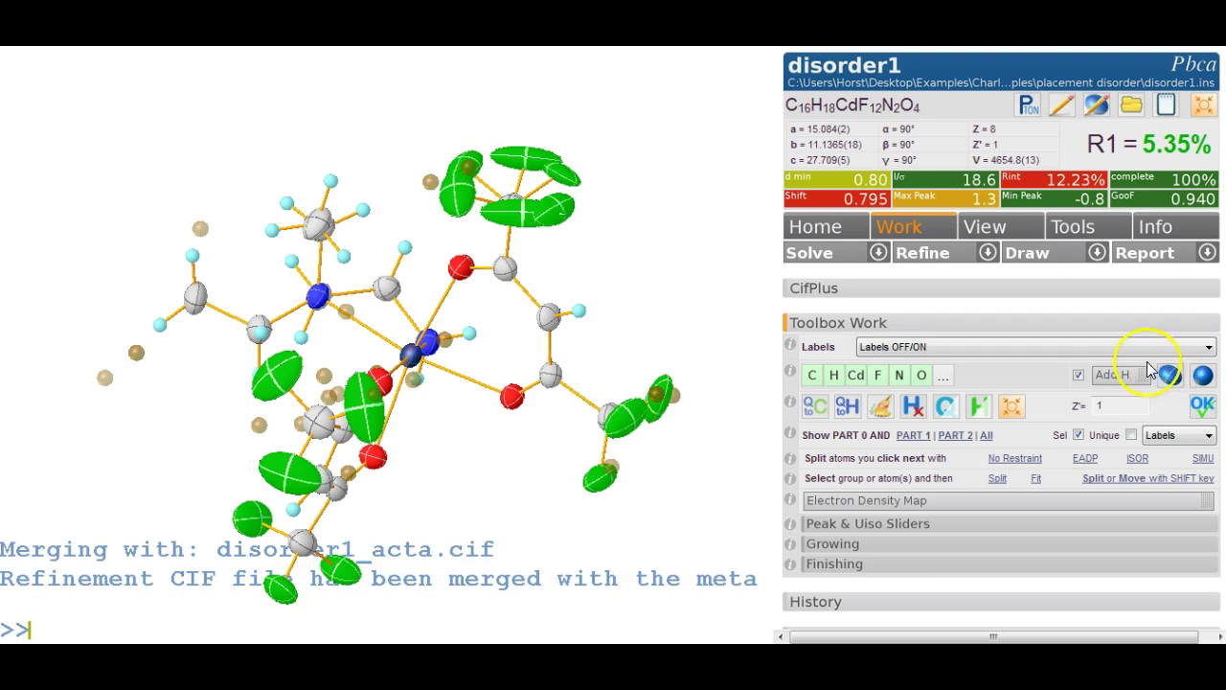
- Apply a SADI restraint to the carbon of the split CF3 group and refine the model again
left_click_drag(682, 251, 708, 302)
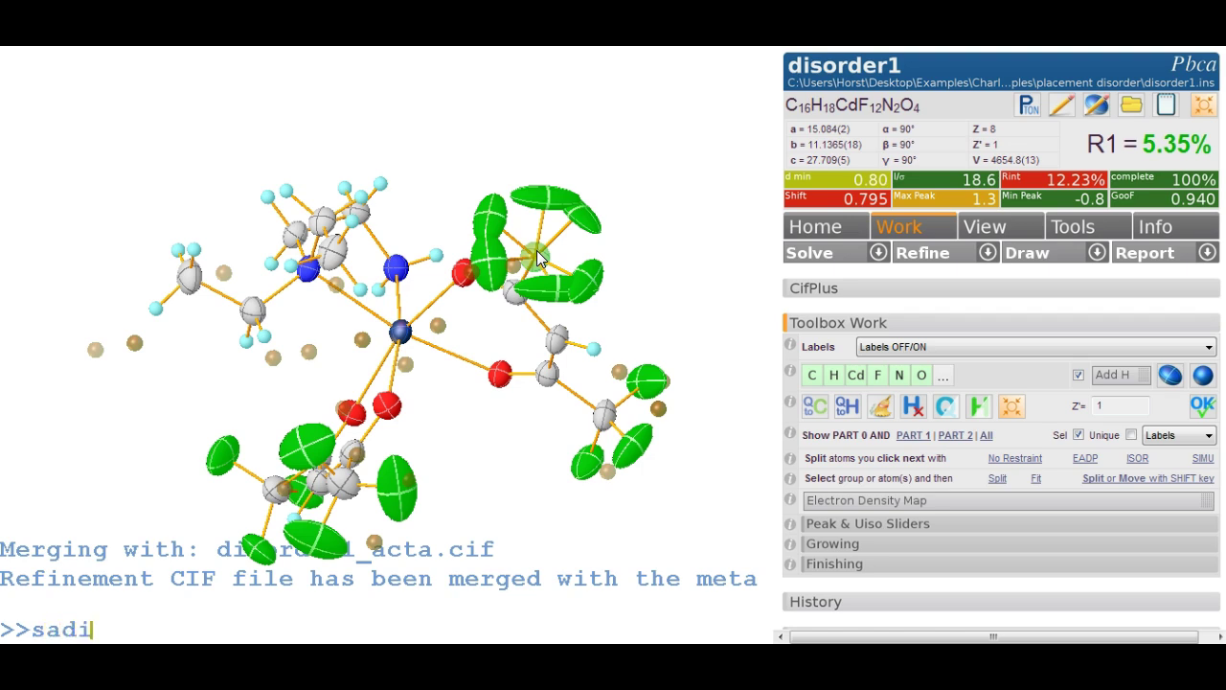
key("Return")
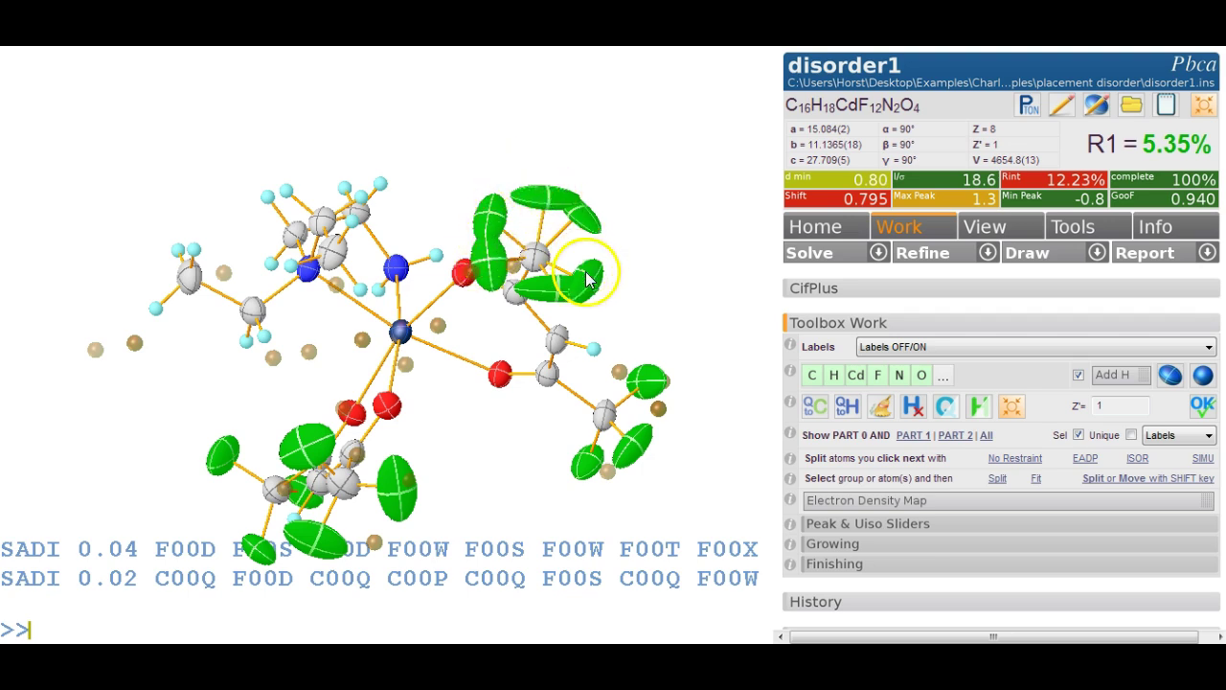
left_click(937, 256)
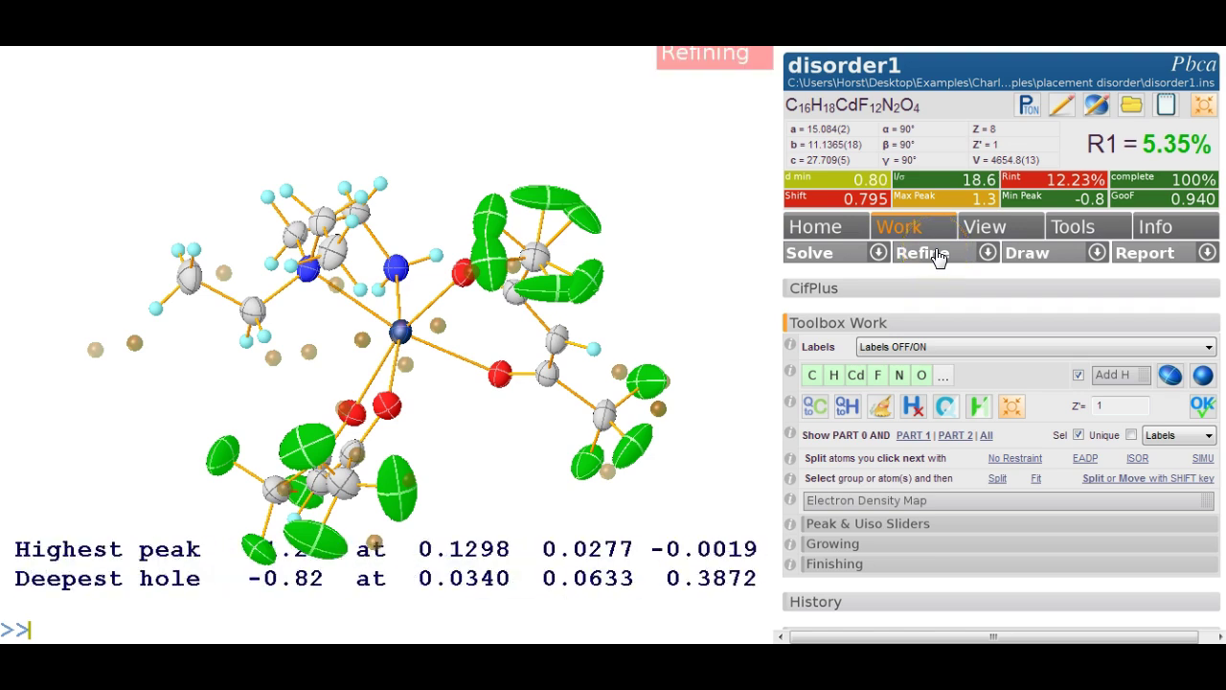
left_click(936, 251)
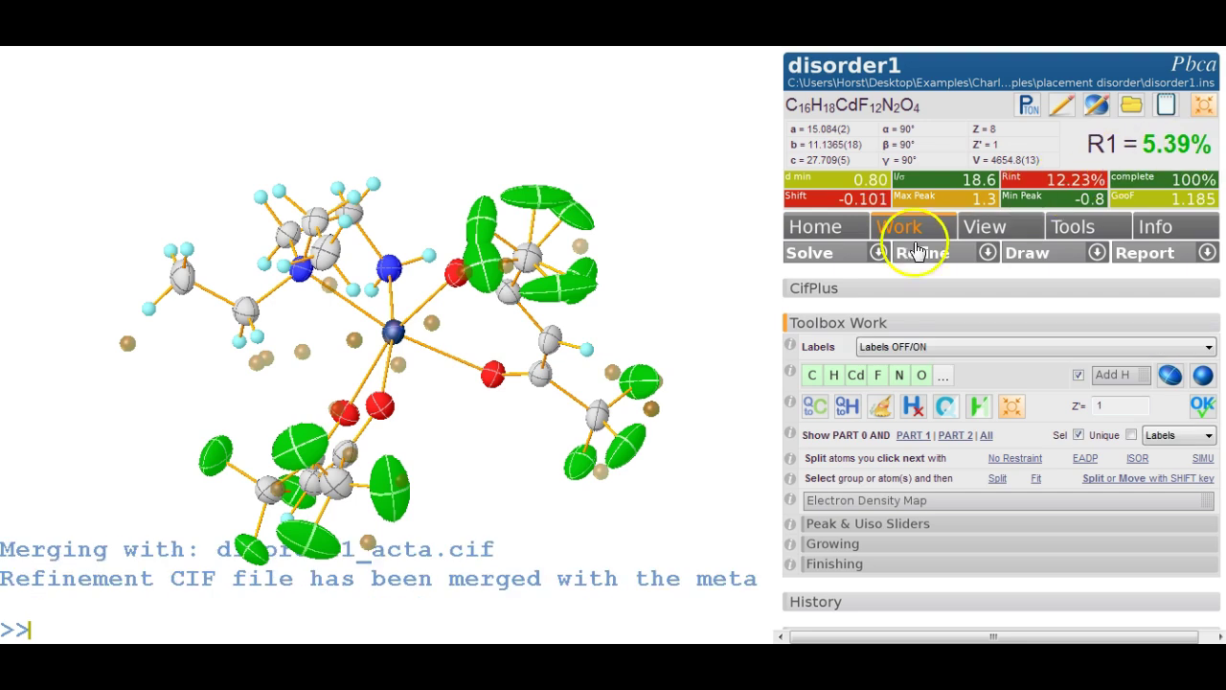
- Show PART 1 with its fluorines selected and apply a RIGU restraint to them together with carbons C00Q and C00P
mouse_move(705, 343)
left_mouse_down()
mouse_move(687, 309)
mouse_move(698, 293)
mouse_move(695, 345)
mouse_move(707, 351)
left_mouse_up()
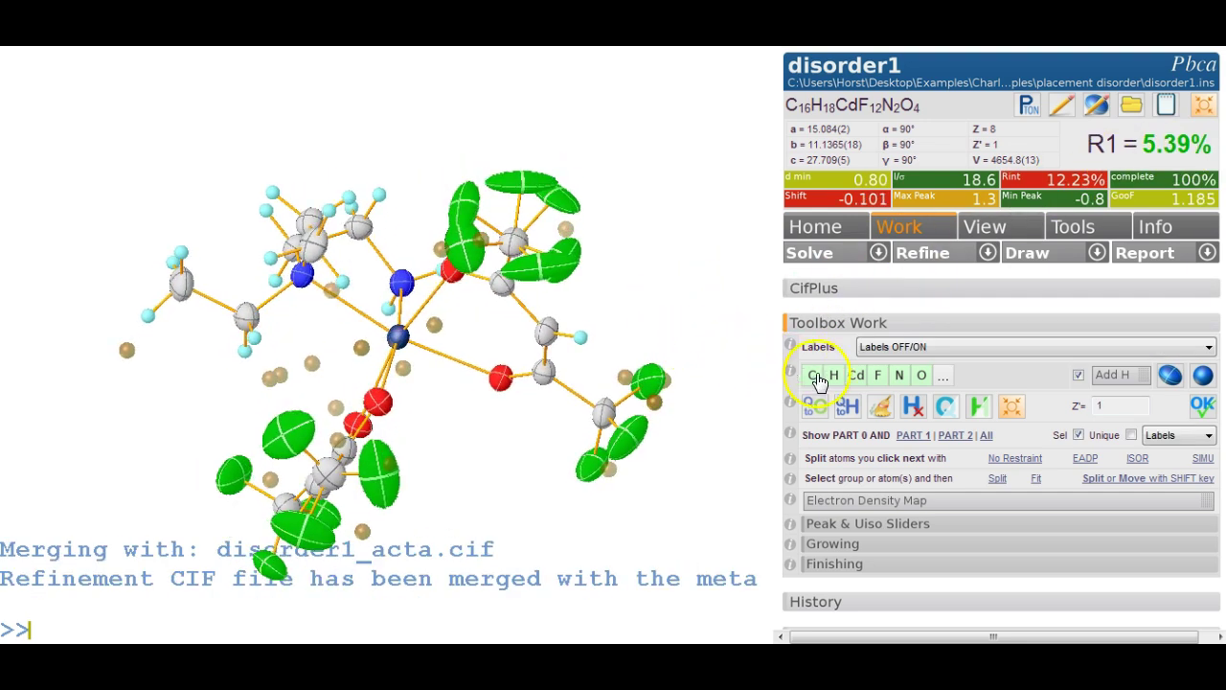
left_click(912, 435)
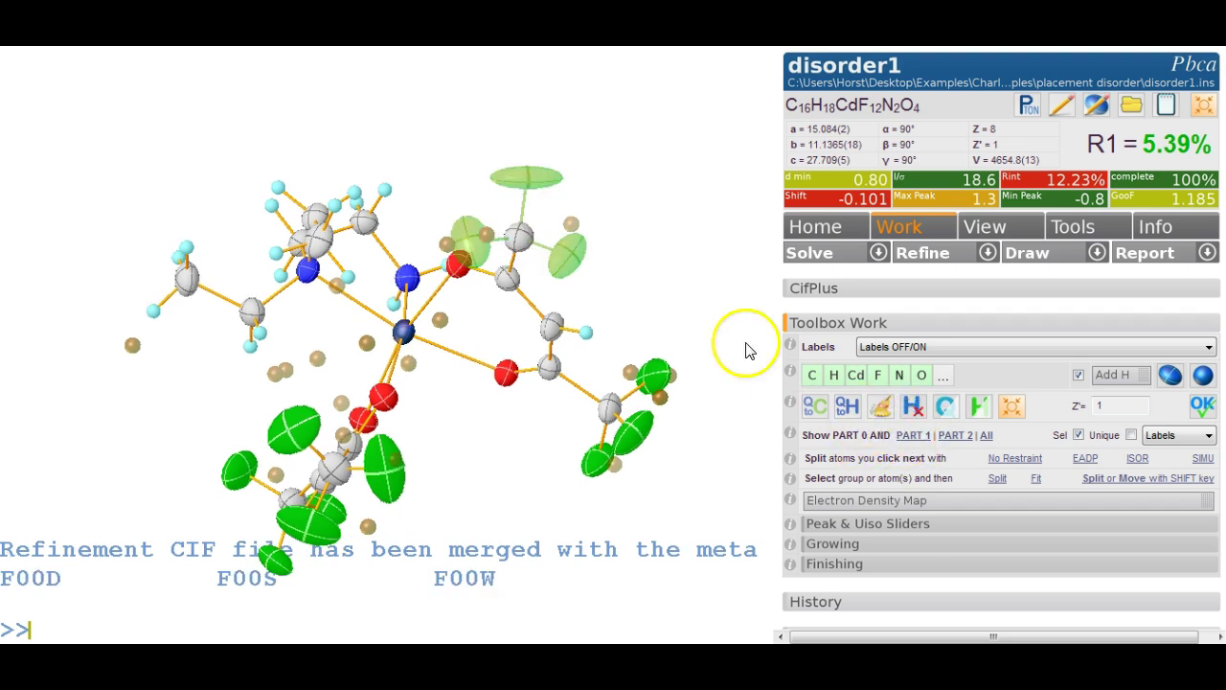
left_click_drag(706, 312, 706, 290)
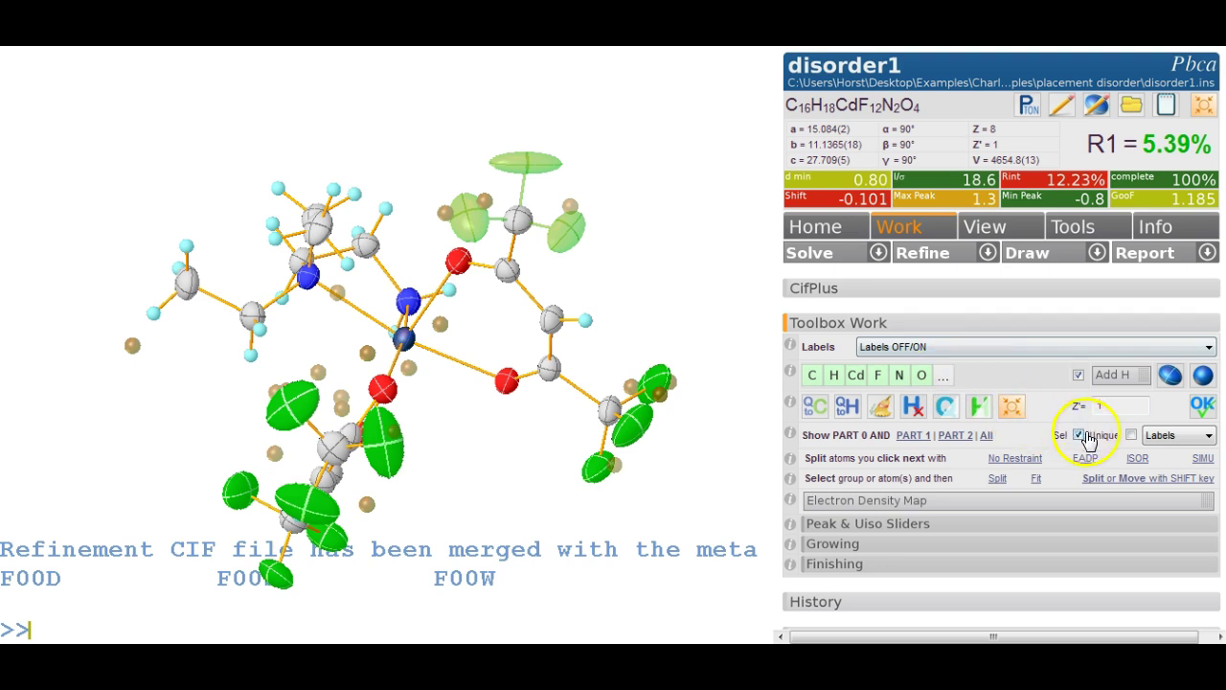
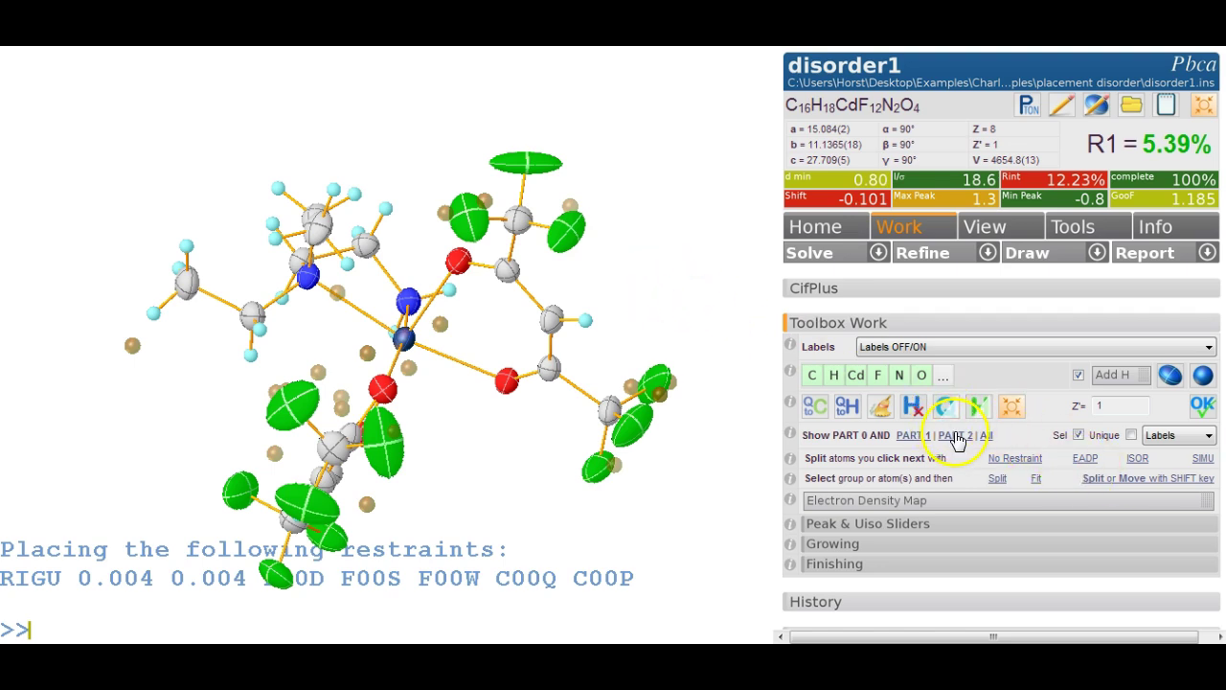
- Apply a RIGU restraint to the PART 2 fluorines together with carbons C00Q and C00P and refine the model
left_click(518, 219)
left_click(507, 271)
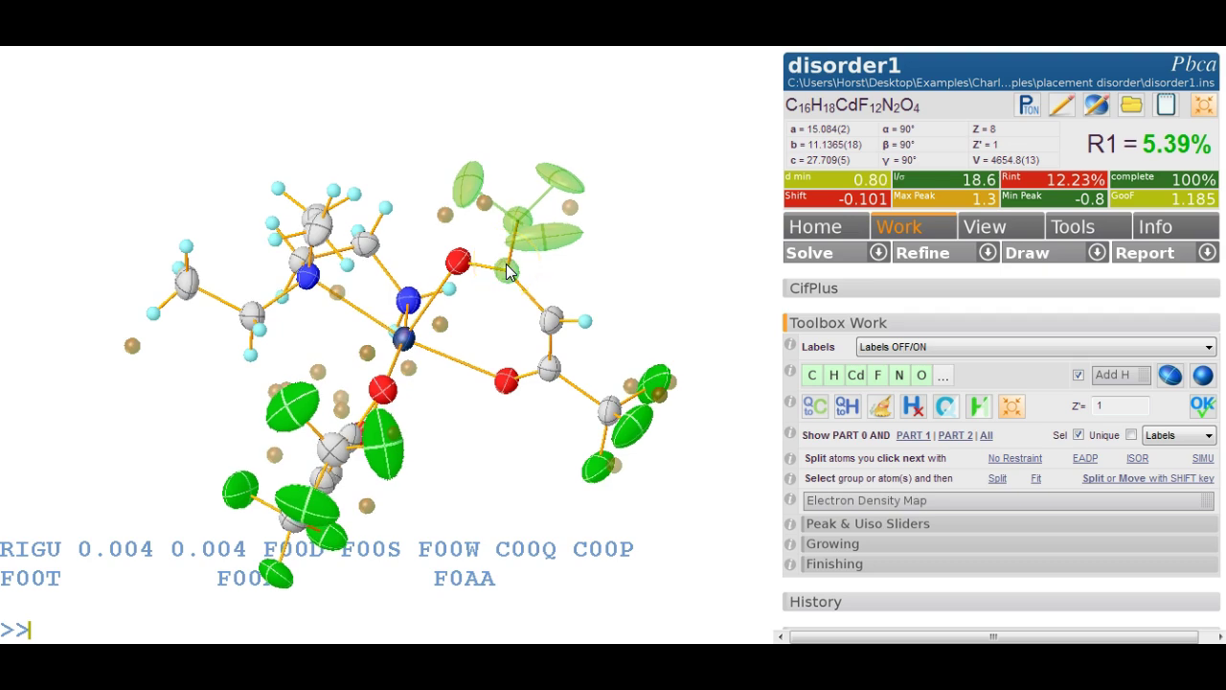
key("Return")
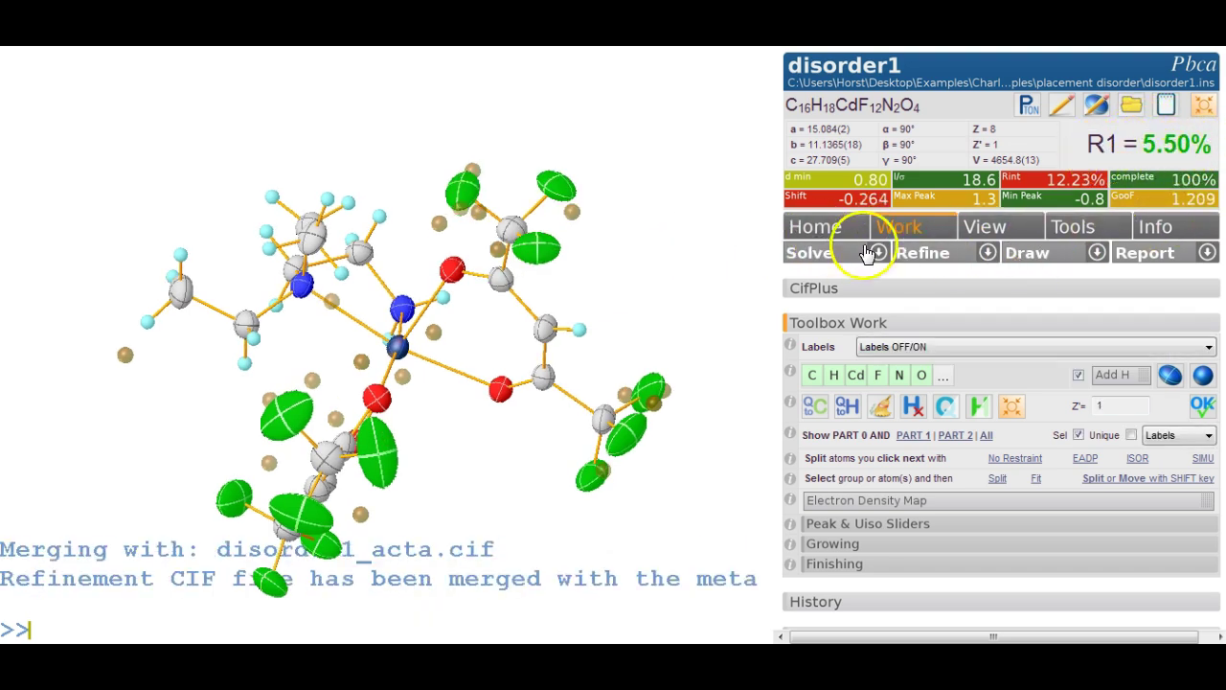
- Show all disorder parts together and run another refinement with the RIGU restraints in place
left_click(987, 438)
mouse_move(658, 252)
left_mouse_down()
mouse_move(608, 266)
mouse_move(651, 258)
left_mouse_up()
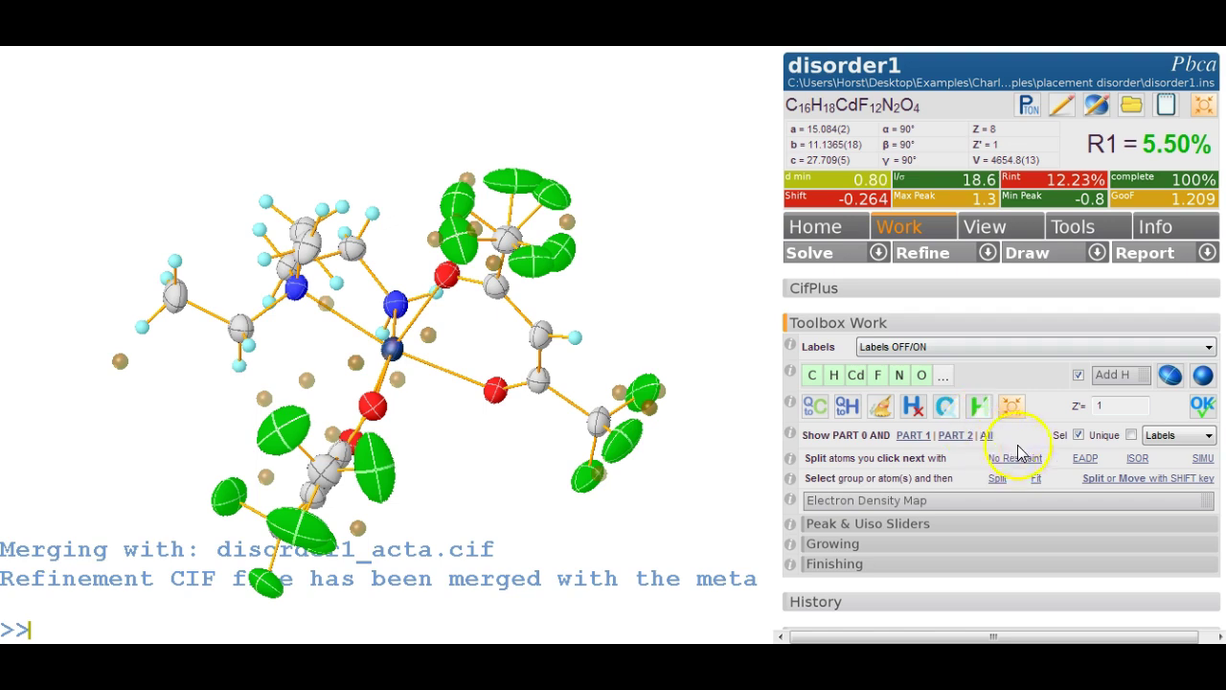
left_click(925, 258)
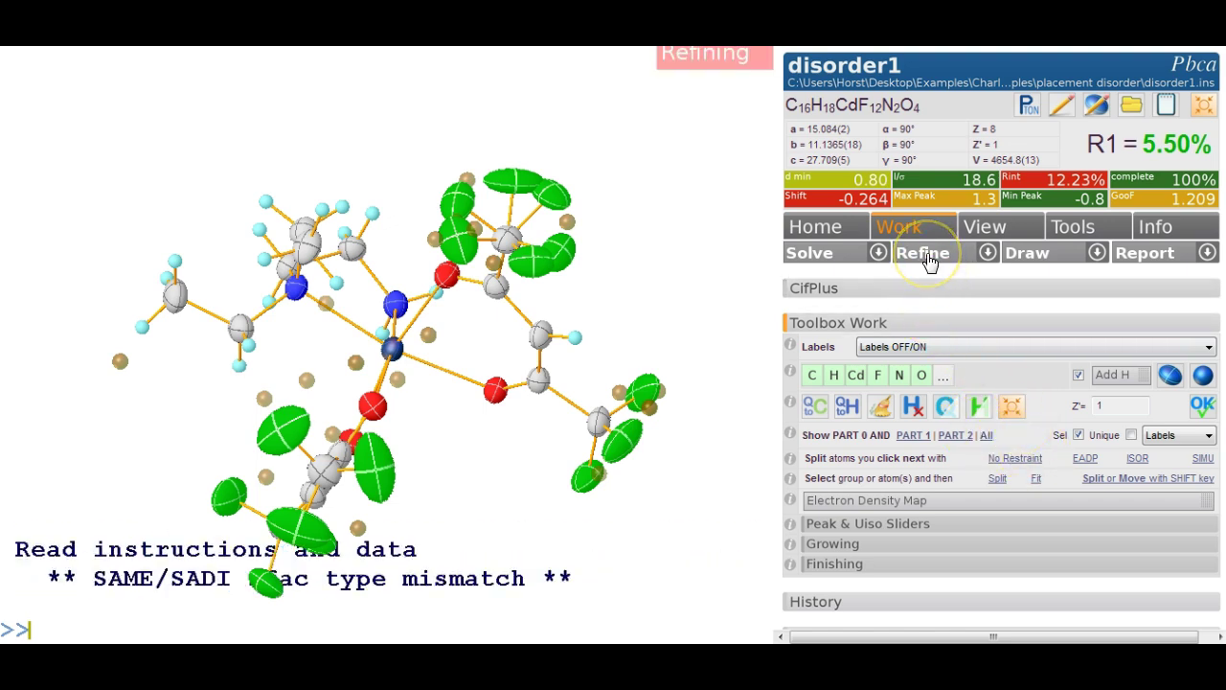
- Select the three PART 1 fluorines of the split CF3 group in order and rename them F1, F2 and F3
left_click_drag(493, 323, 164, 342)
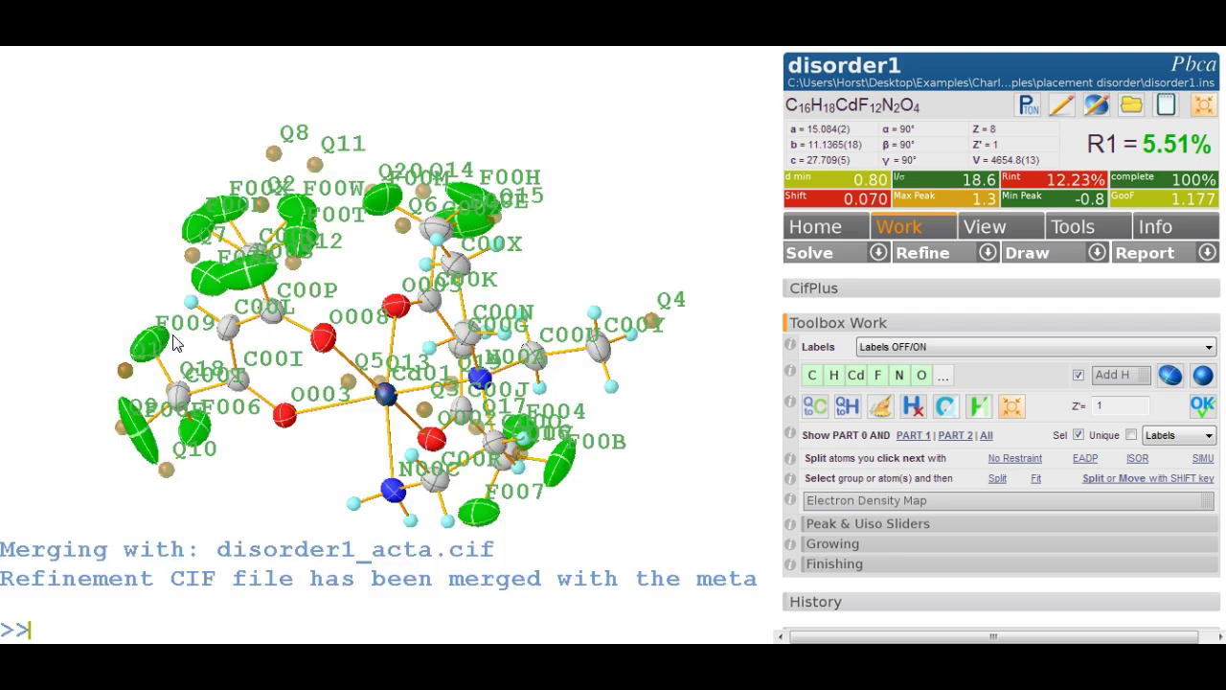
left_click(356, 182)
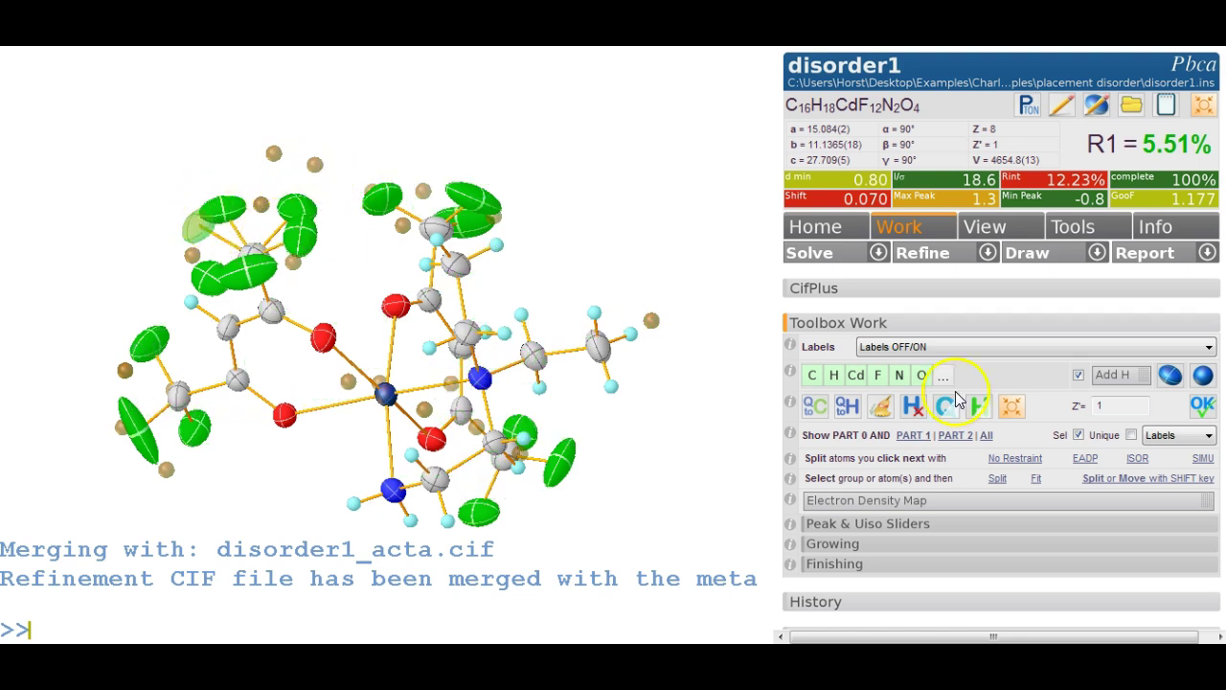
left_click(915, 436)
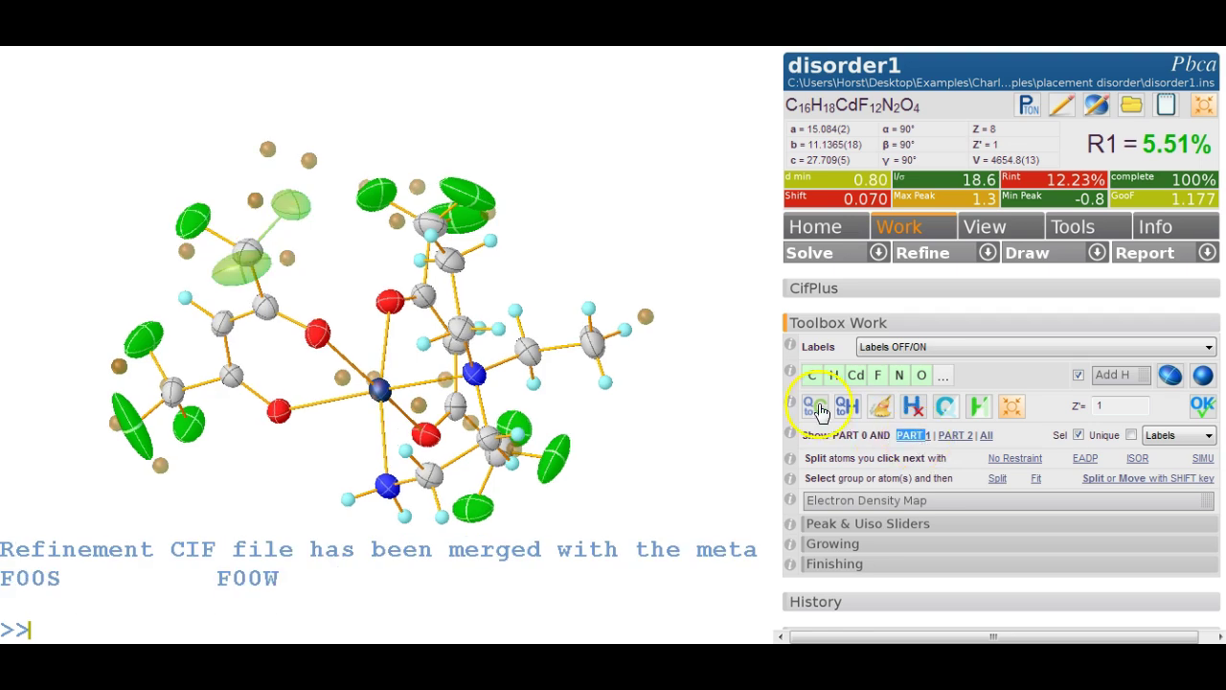
left_click(199, 213)
left_click(289, 201)
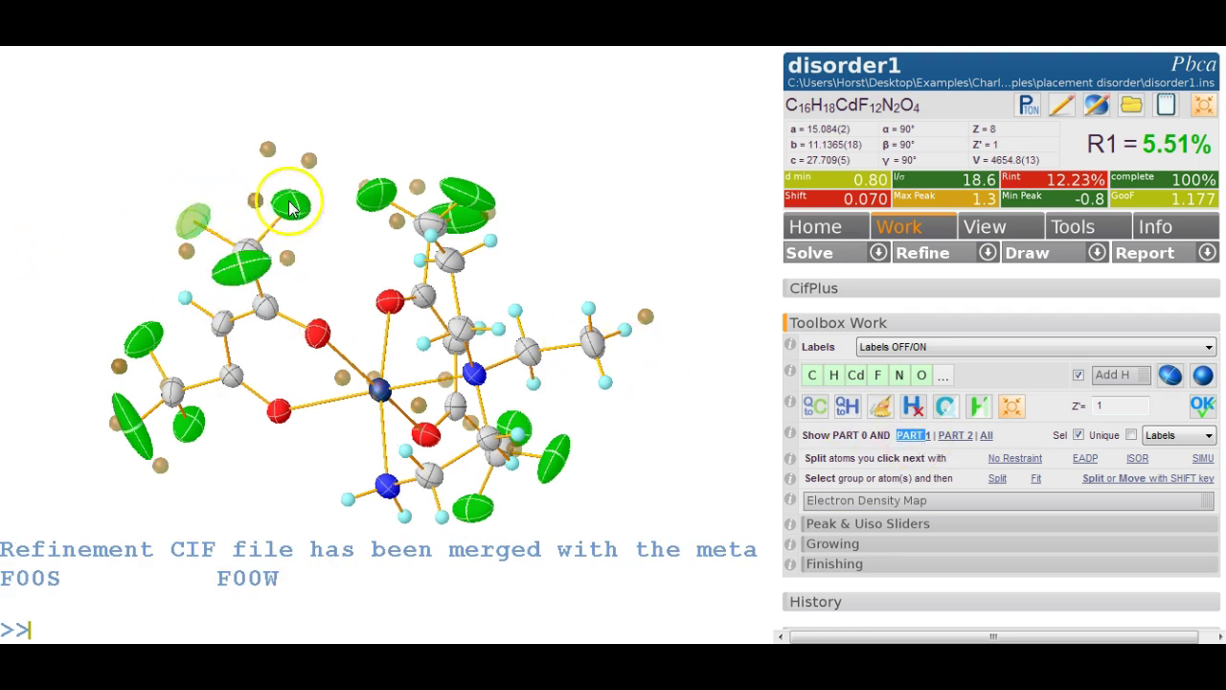
left_click(234, 290)
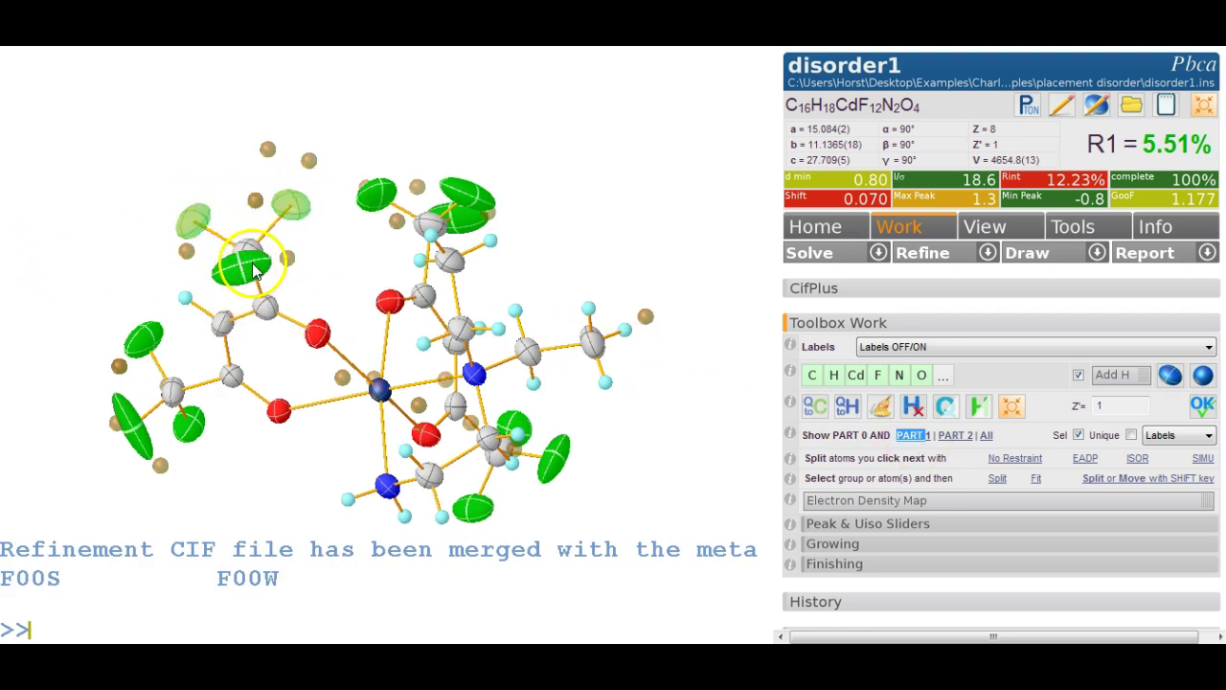
left_click(254, 267)
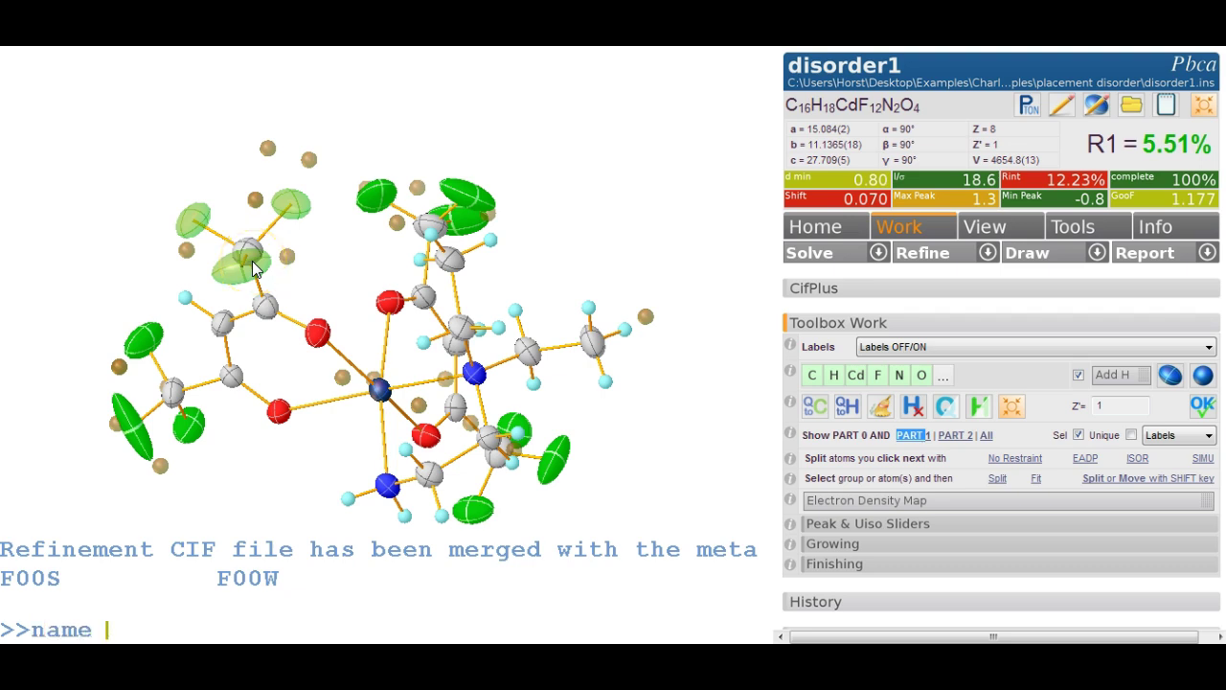
key("Escape")
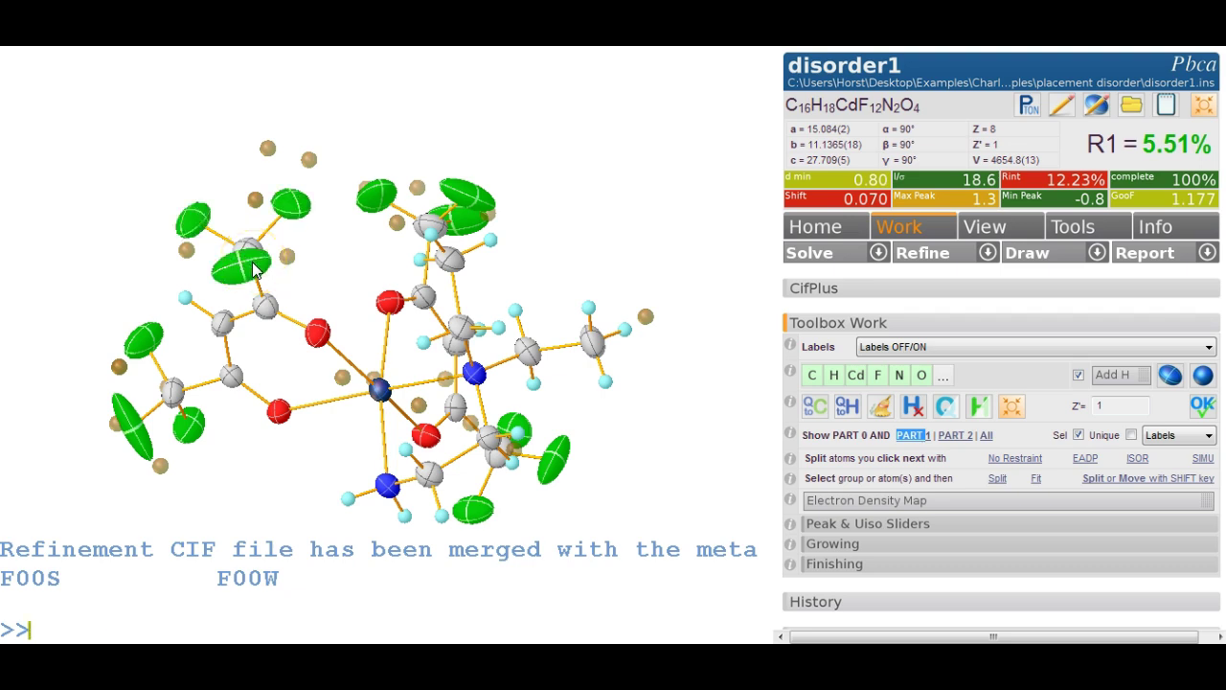
left_click(208, 195)
left_click(297, 222)
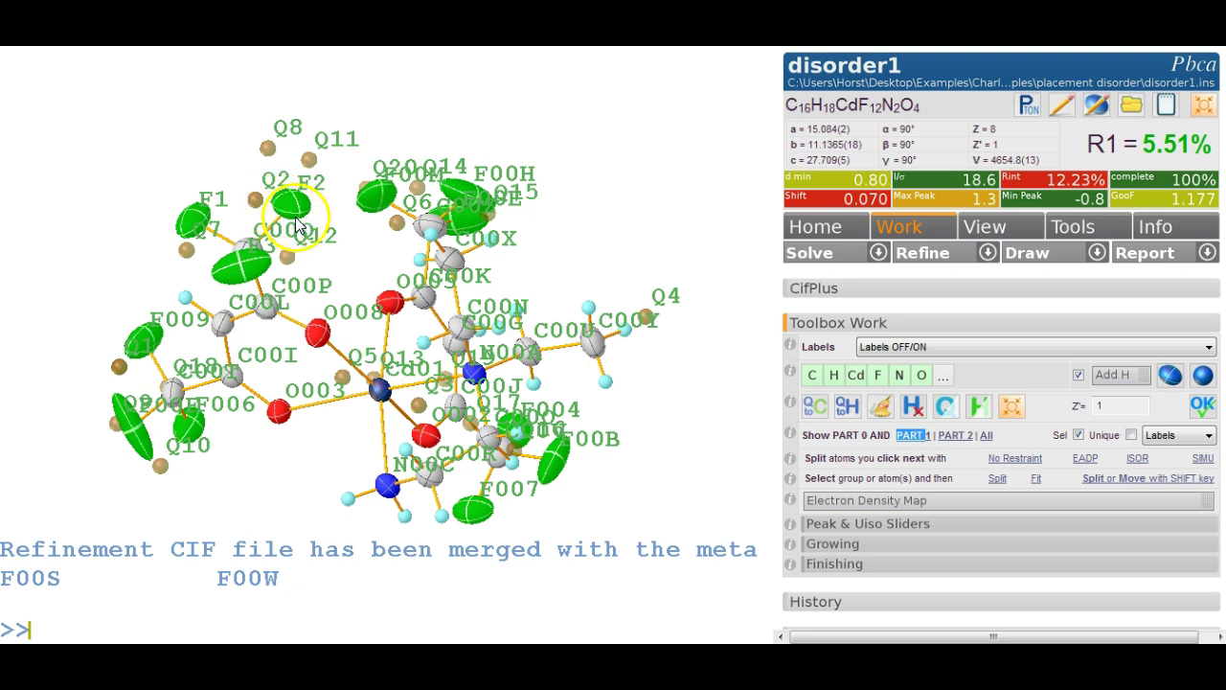
- Select the three PART 2 fluorines of the split CF3 group in order and rename them F4, F5 and F6
left_click(961, 437)
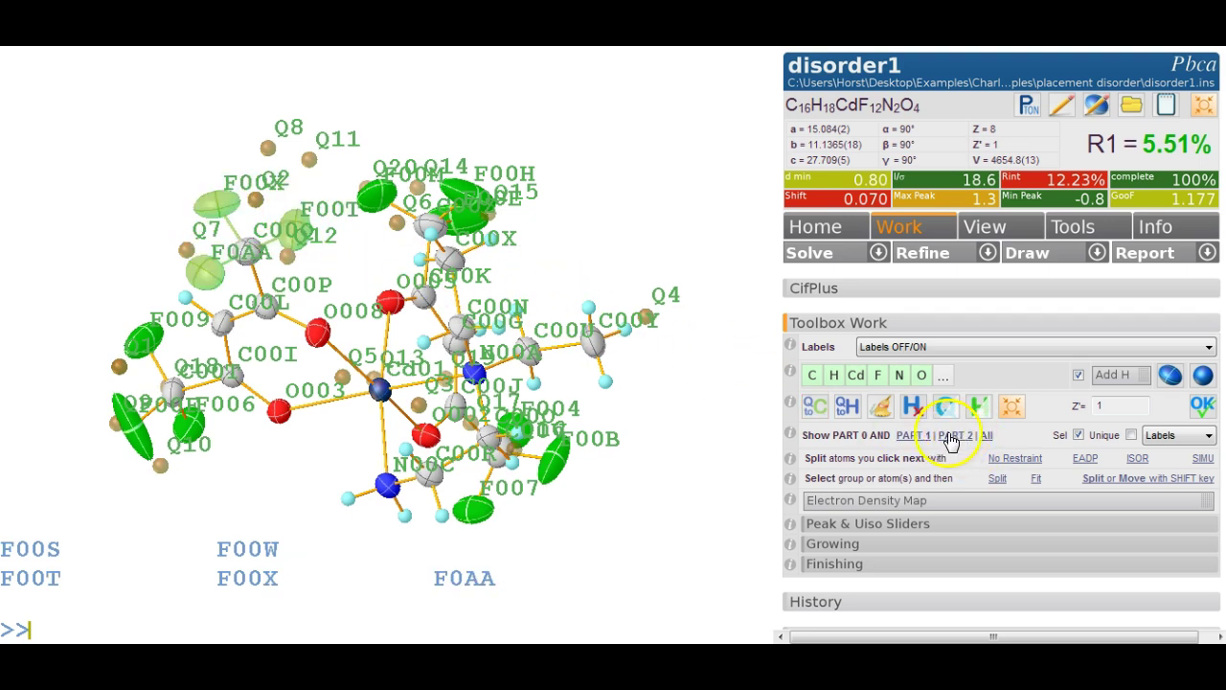
left_click(219, 206)
left_click(205, 272)
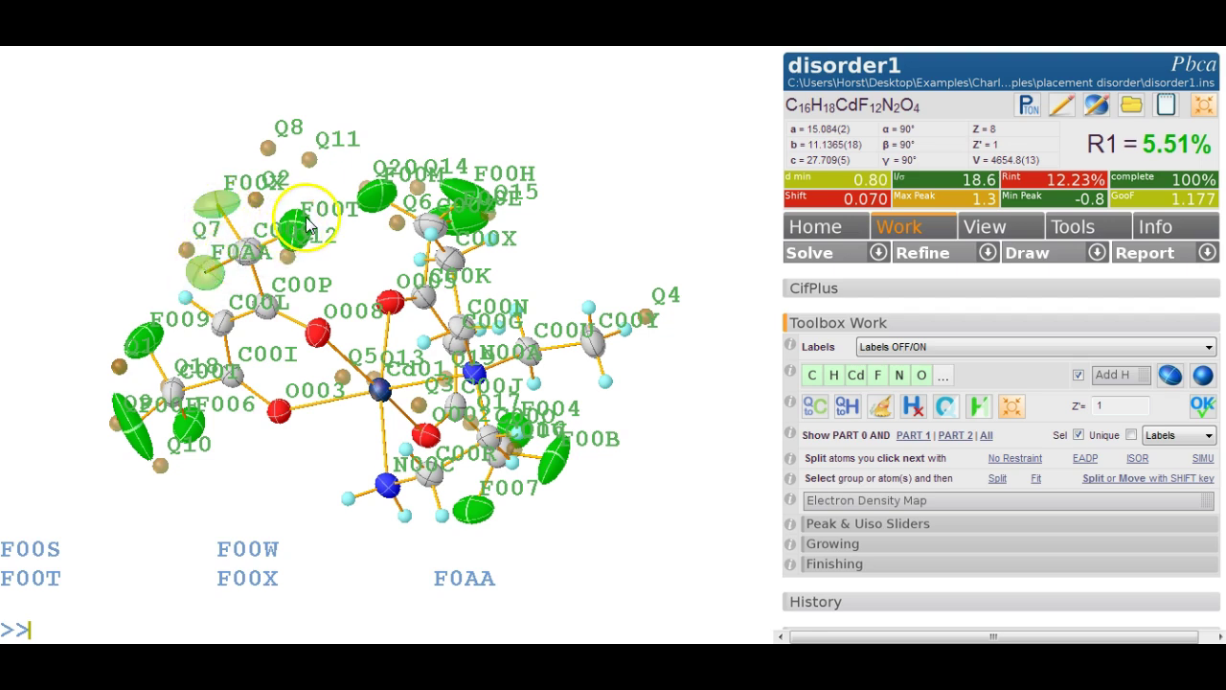
left_click(305, 226)
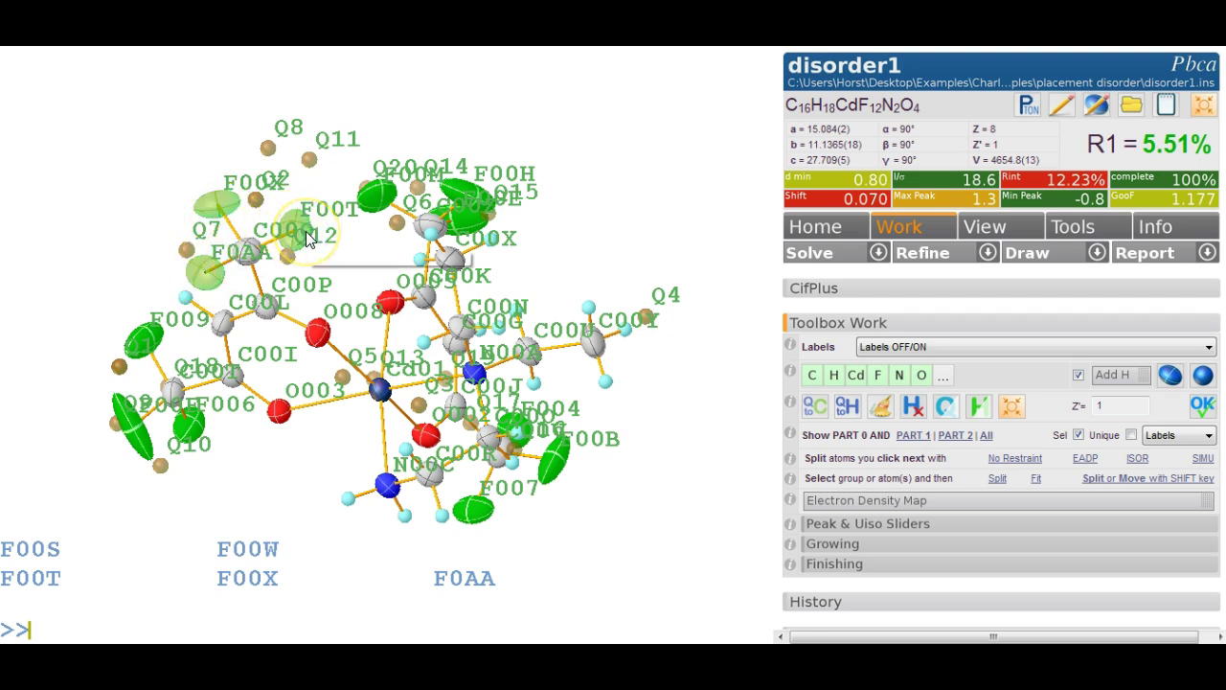
type("name 4")
key("Return")
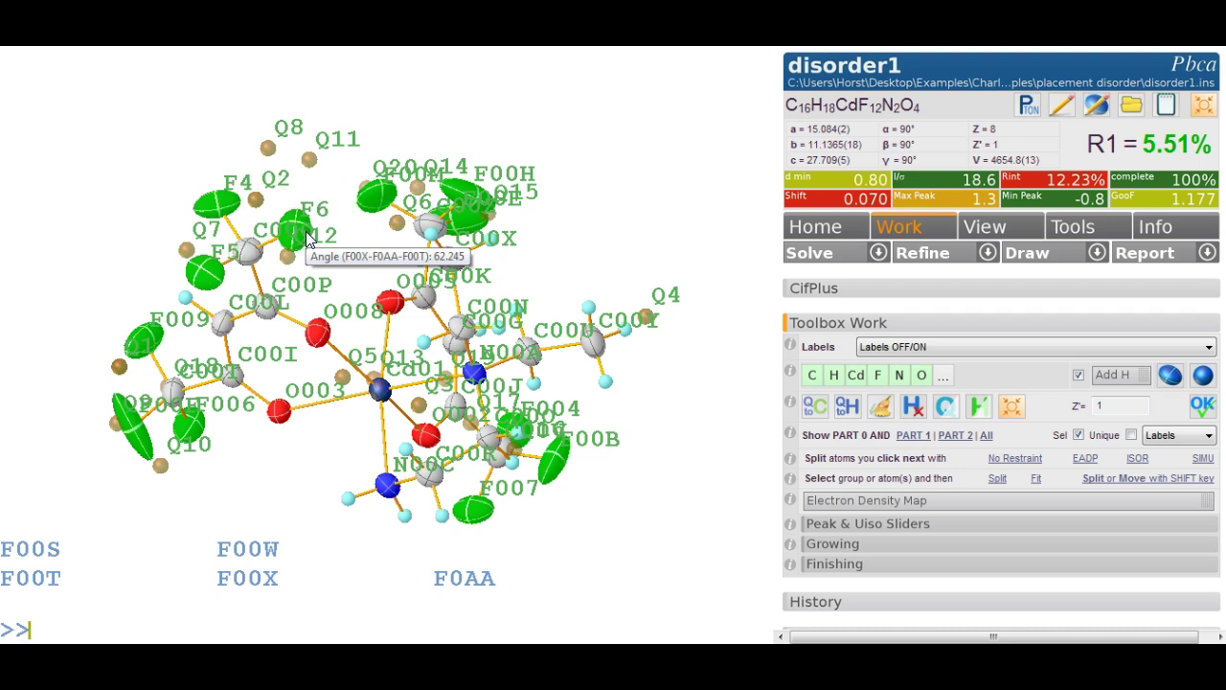
- Refine the model with the renamed fluorines, hide the atom labels and show all disorder parts together
left_click(512, 284)
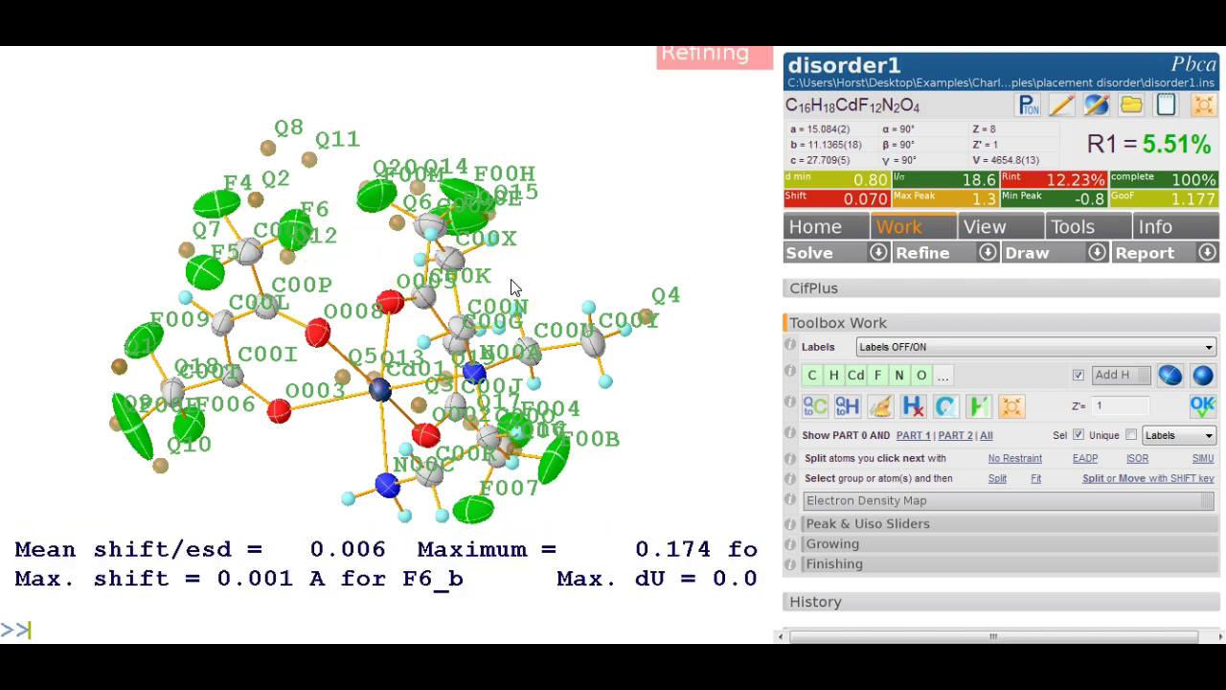
left_click(502, 277)
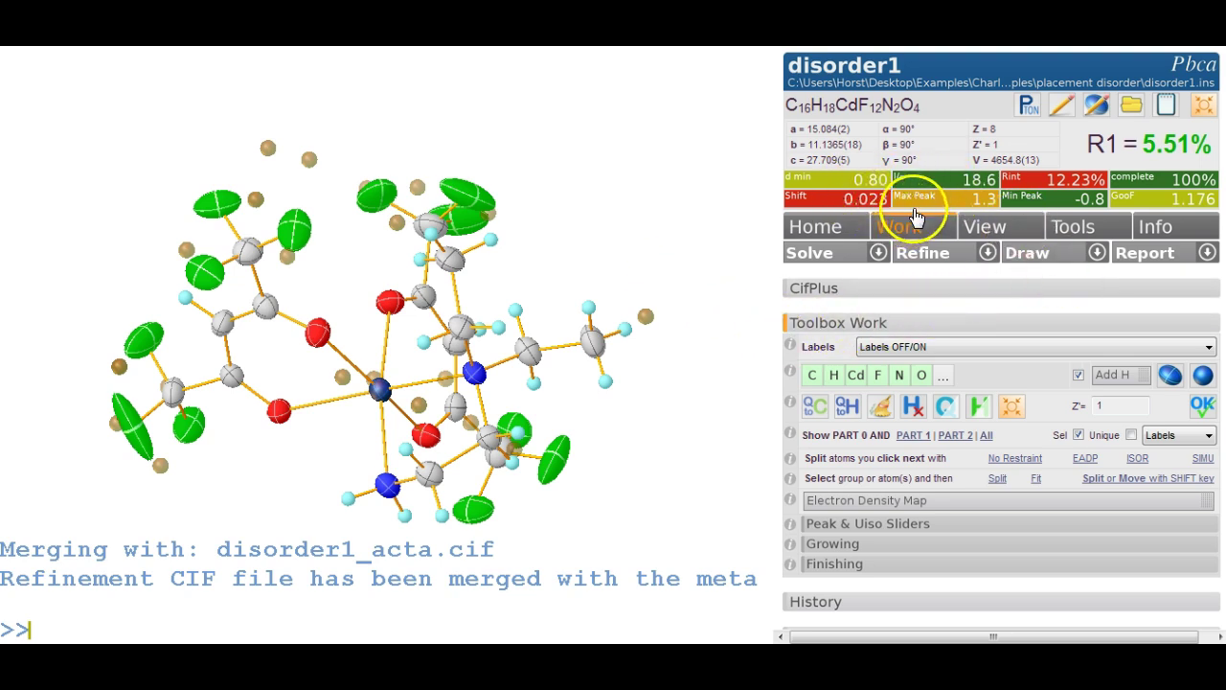
left_click_drag(594, 254, 563, 239)
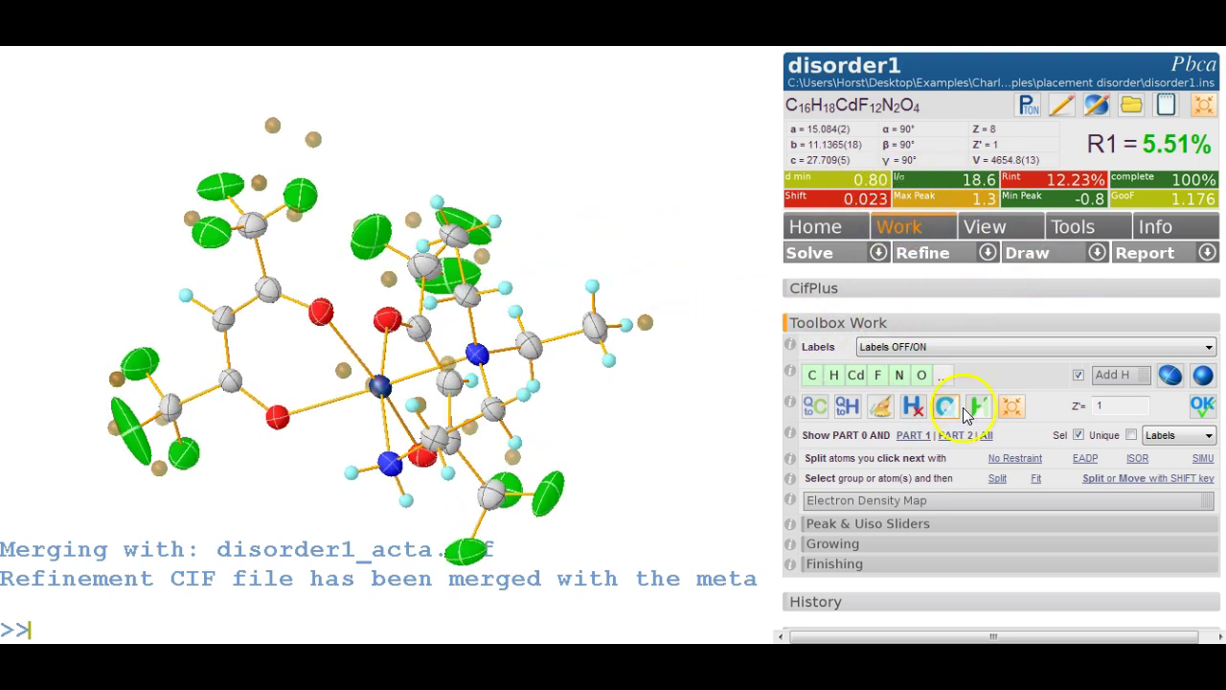
left_click(988, 436)
- Select the fluorine and carbon atoms of the unsplit CF3 group at the other end of the same ligand
left_click_drag(378, 240, 306, 230)
left_click_drag(317, 277, 685, 179)
mouse_move(628, 274)
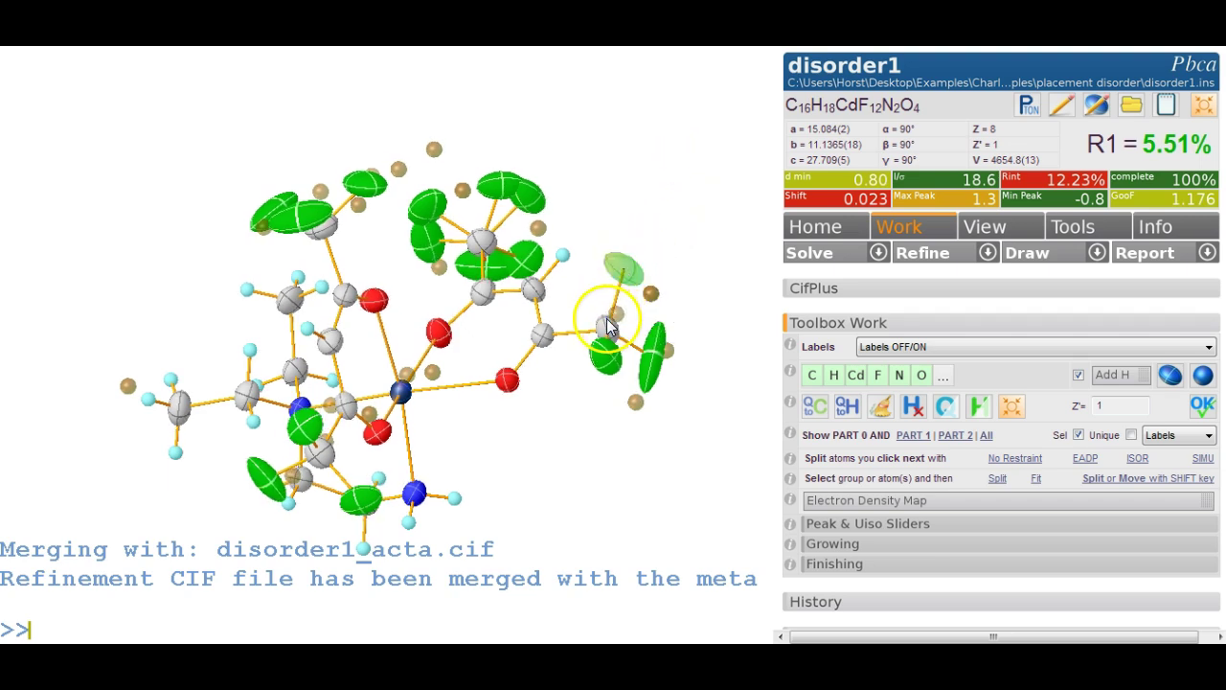